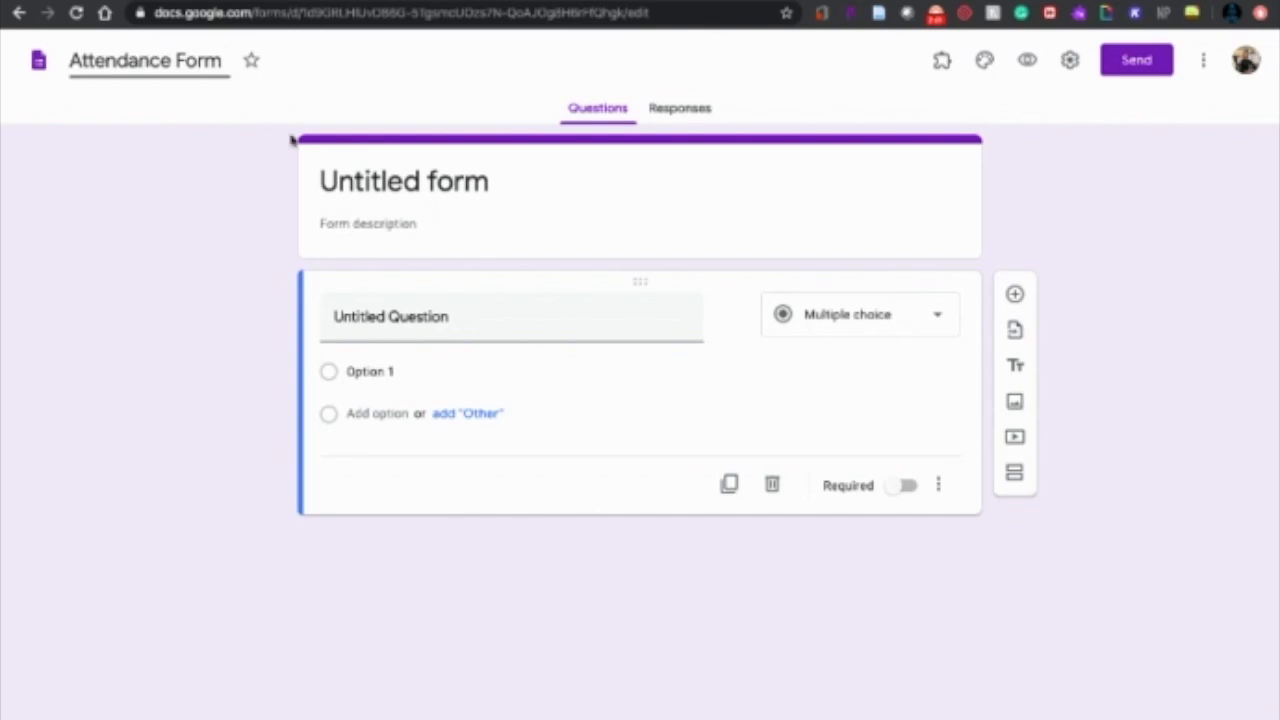
Title the form Attendance Form and turn the untitled question into a required short-answer question named First Name.
left_click(368, 181)
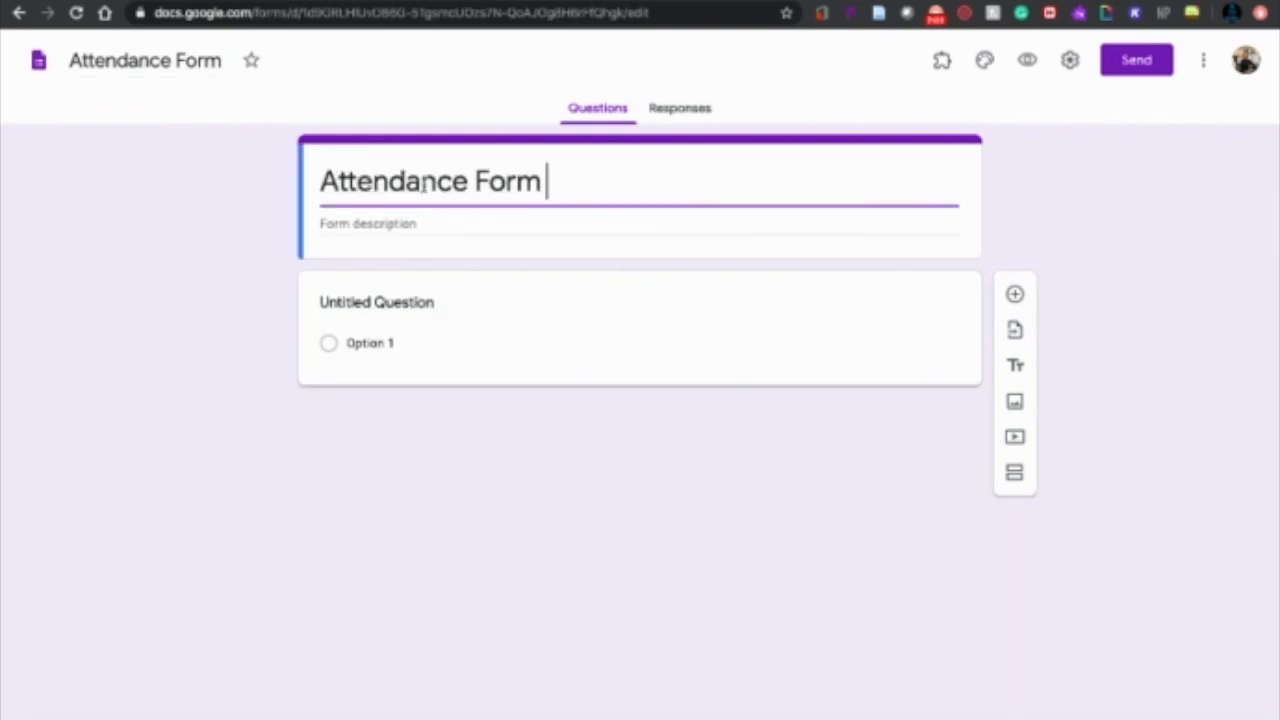
left_click(396, 302)
type("NAm")
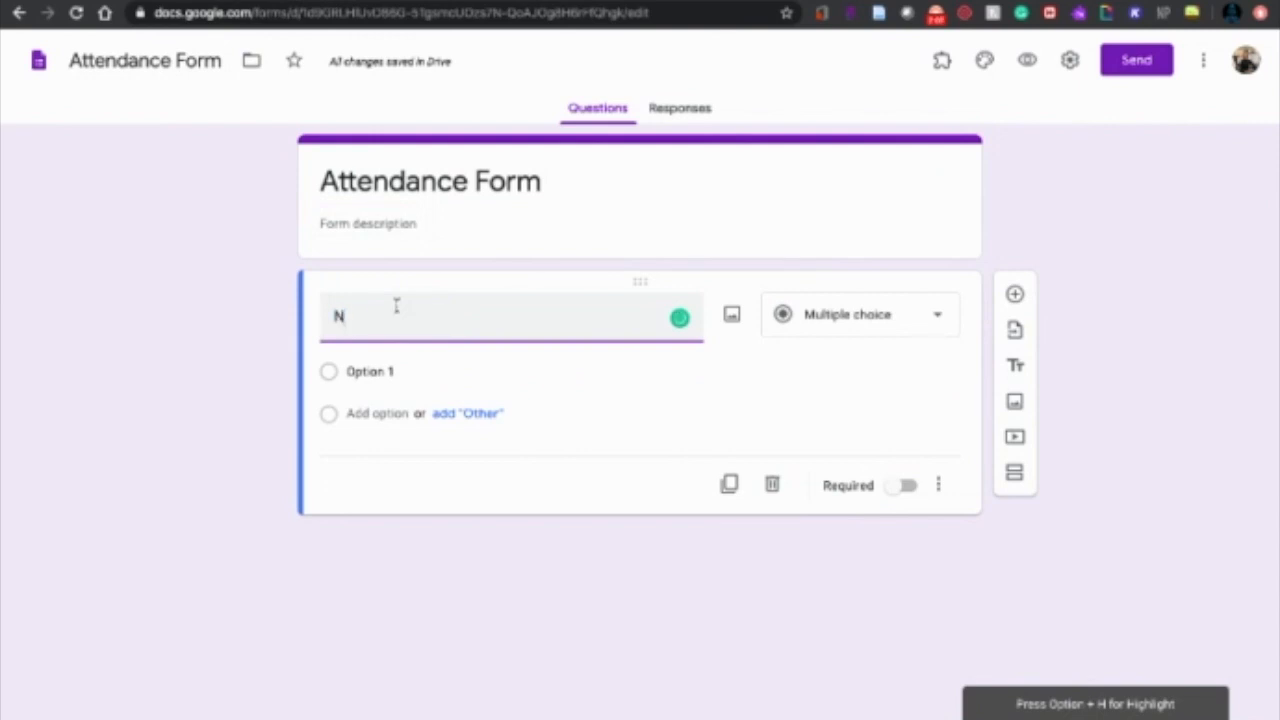
key("BackSpace")
key("BackSpace")
type("ame")
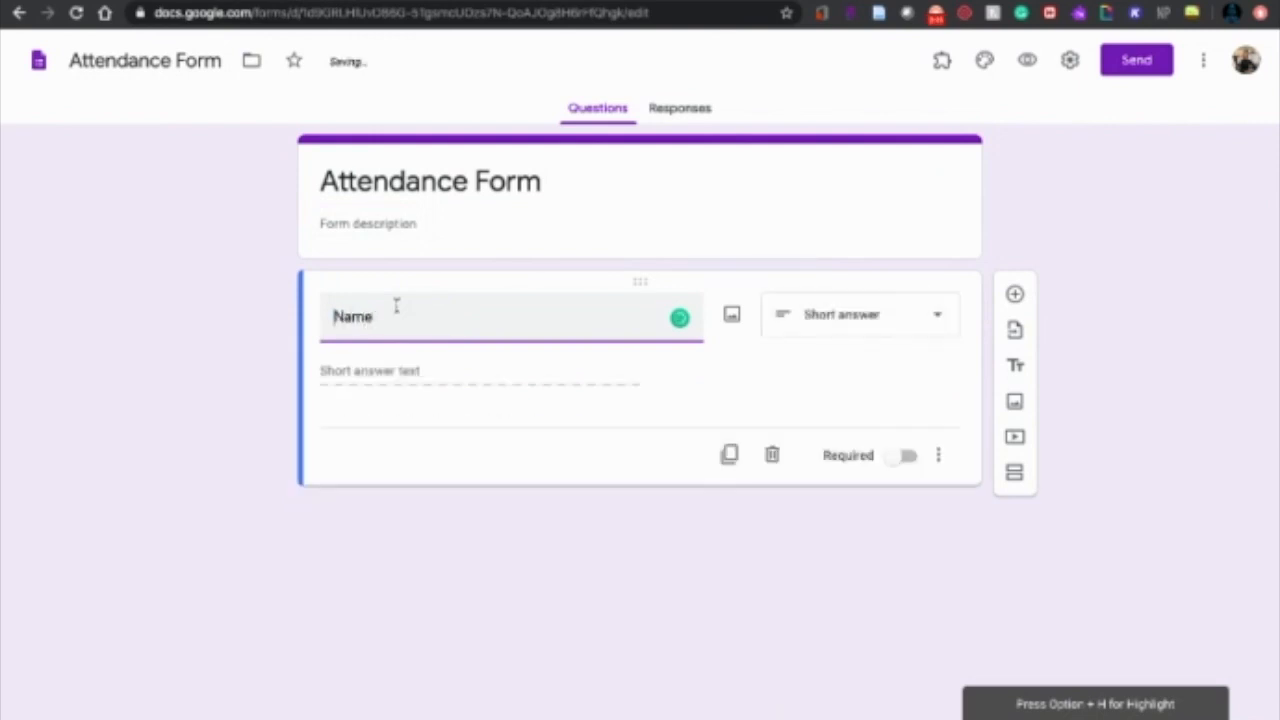
key("super+Left")
type("First")
left_click(906, 457)
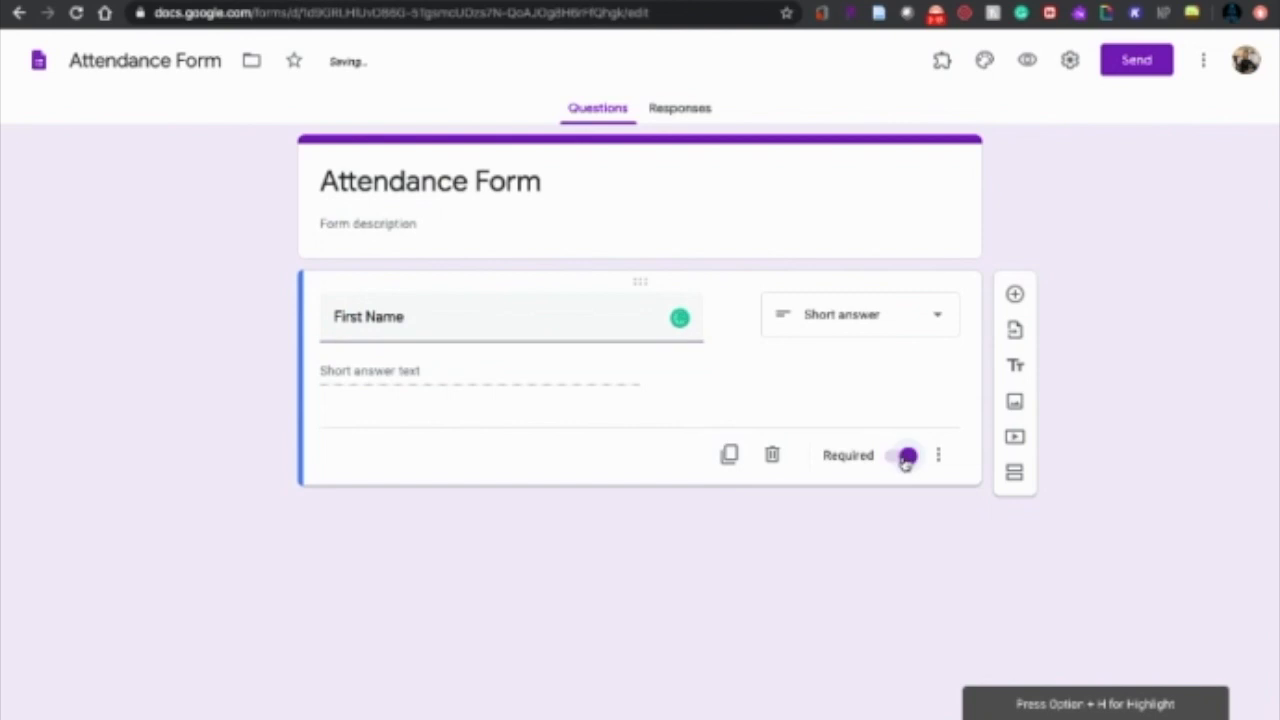
Add a required short-answer question named Last Name below the First Name question.
left_click(1015, 294)
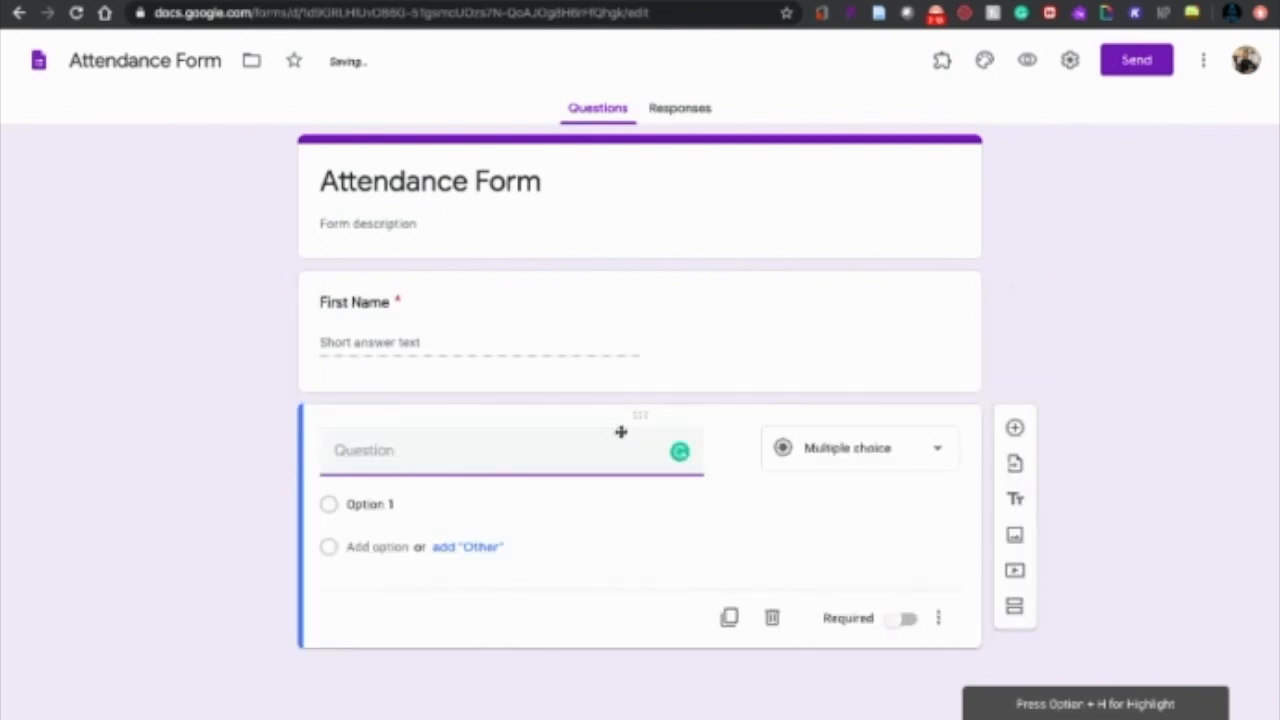
type("Last Name")
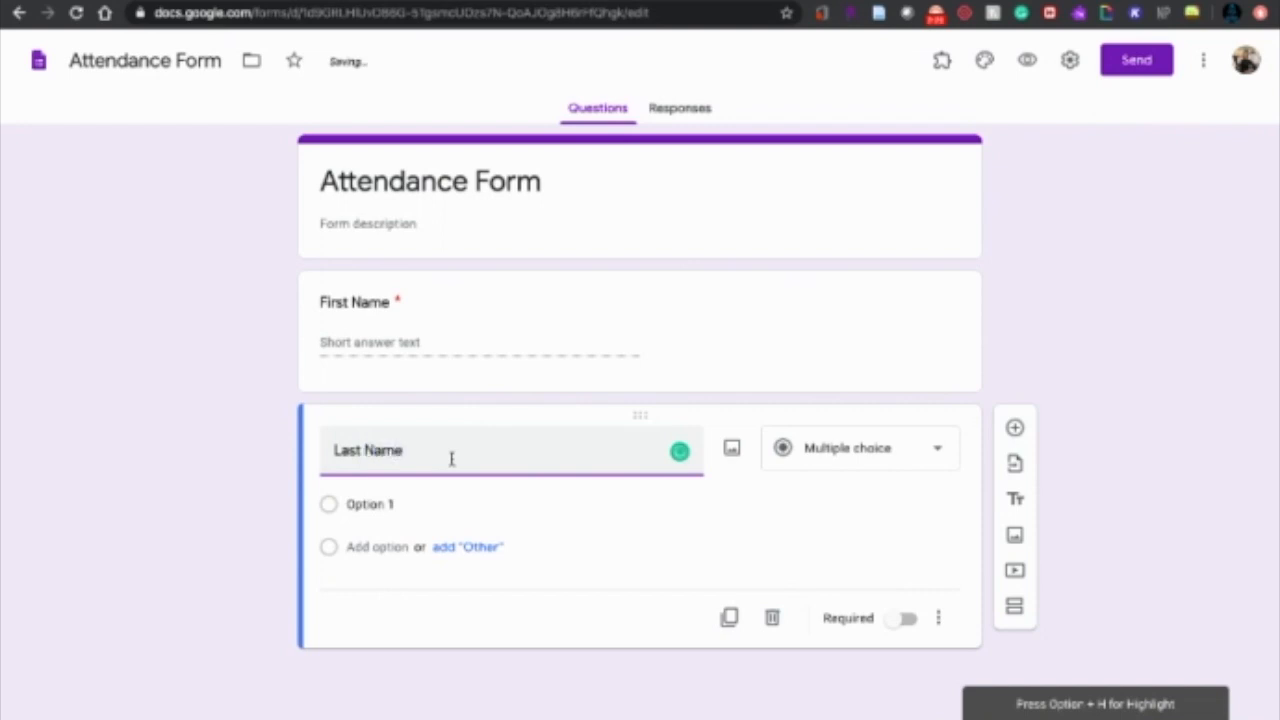
left_click(904, 590)
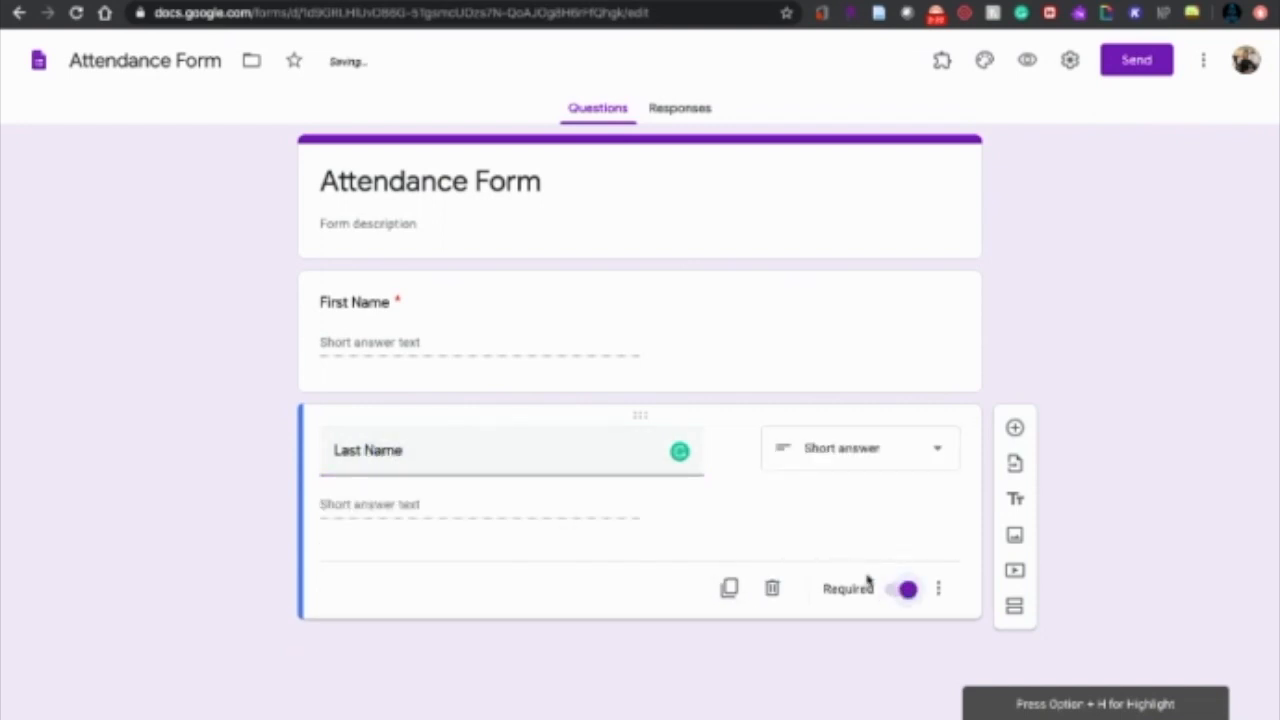
Add a question titled Choose Your Class below Last Name and set its type to Dropdown.
left_click(1015, 428)
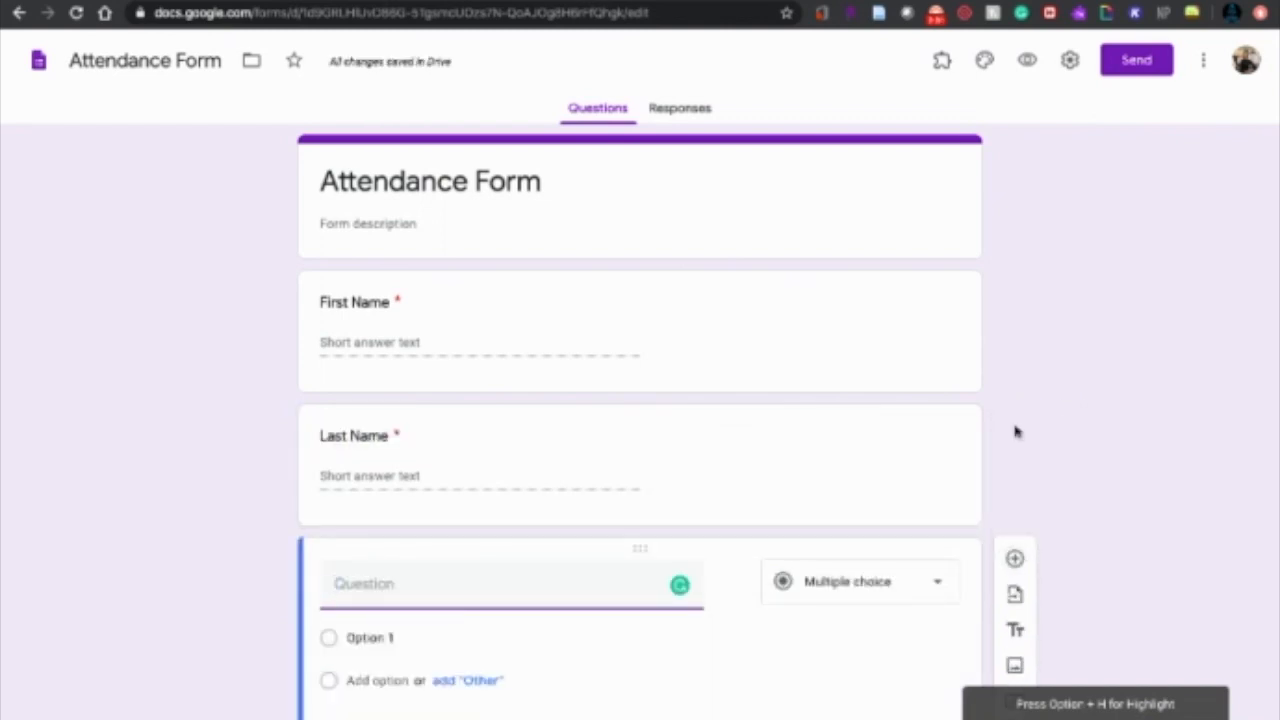
type("Choose Your Class")
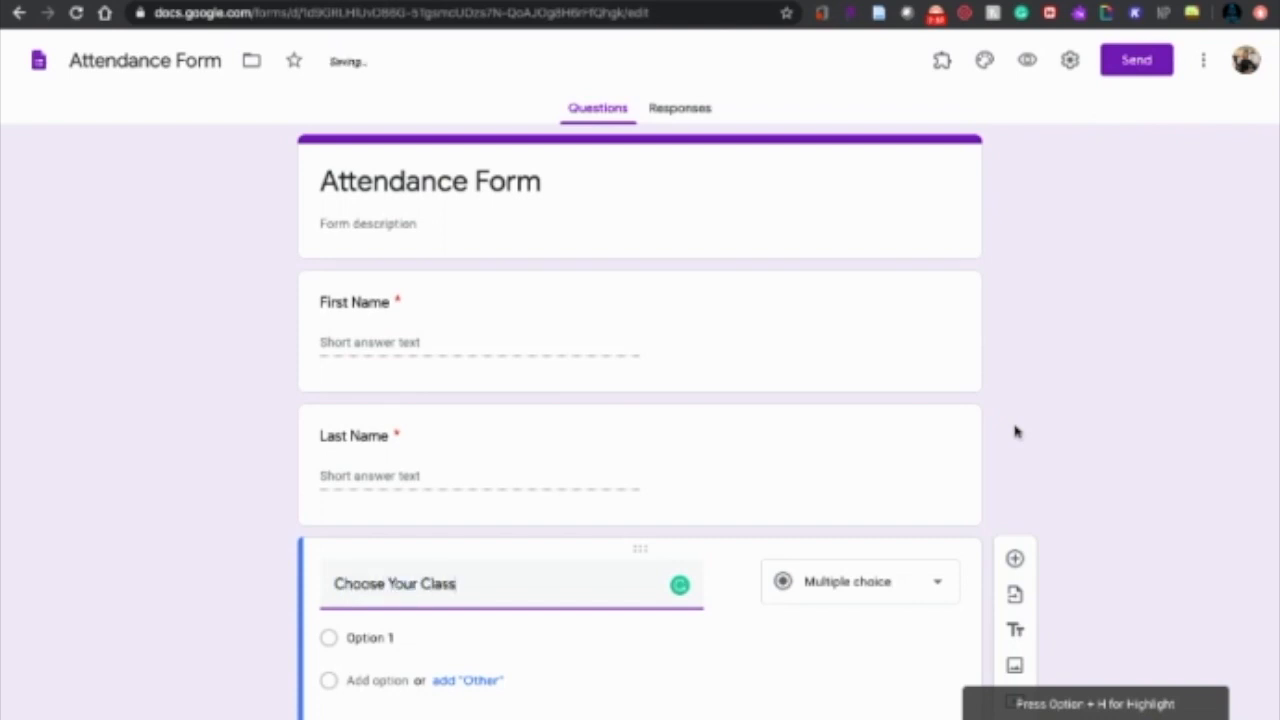
left_click(904, 585)
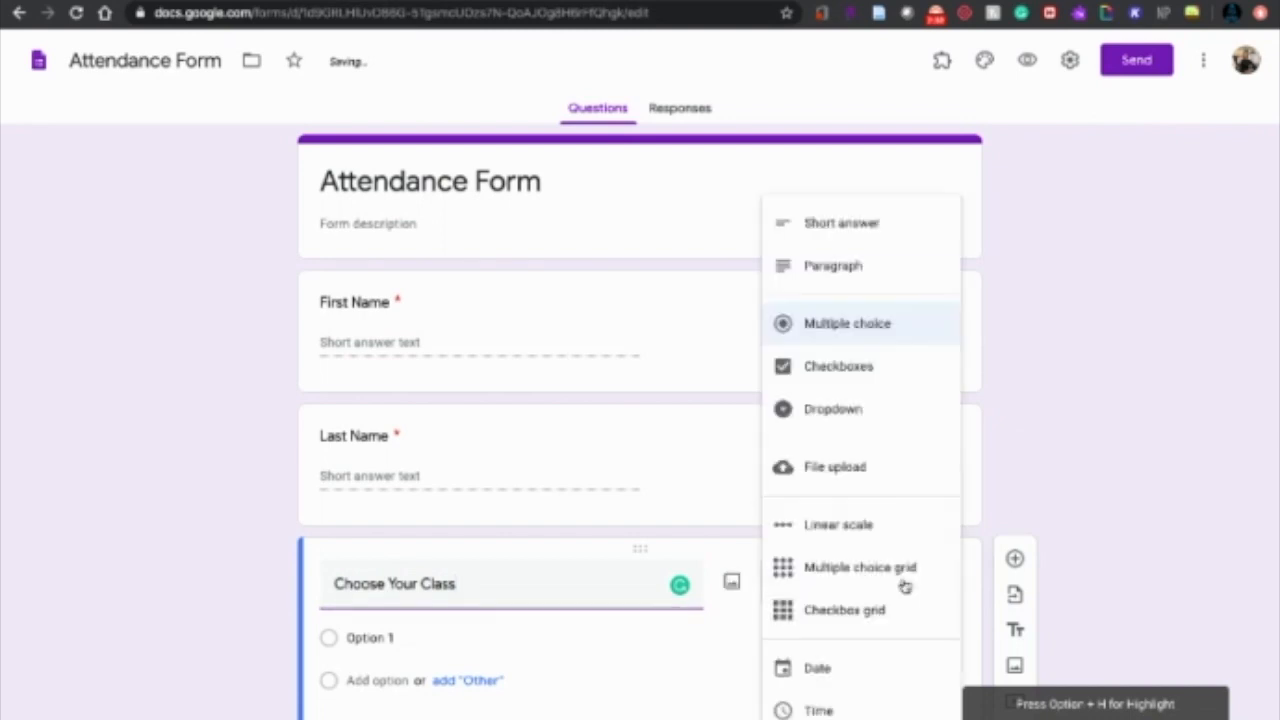
left_click(896, 418)
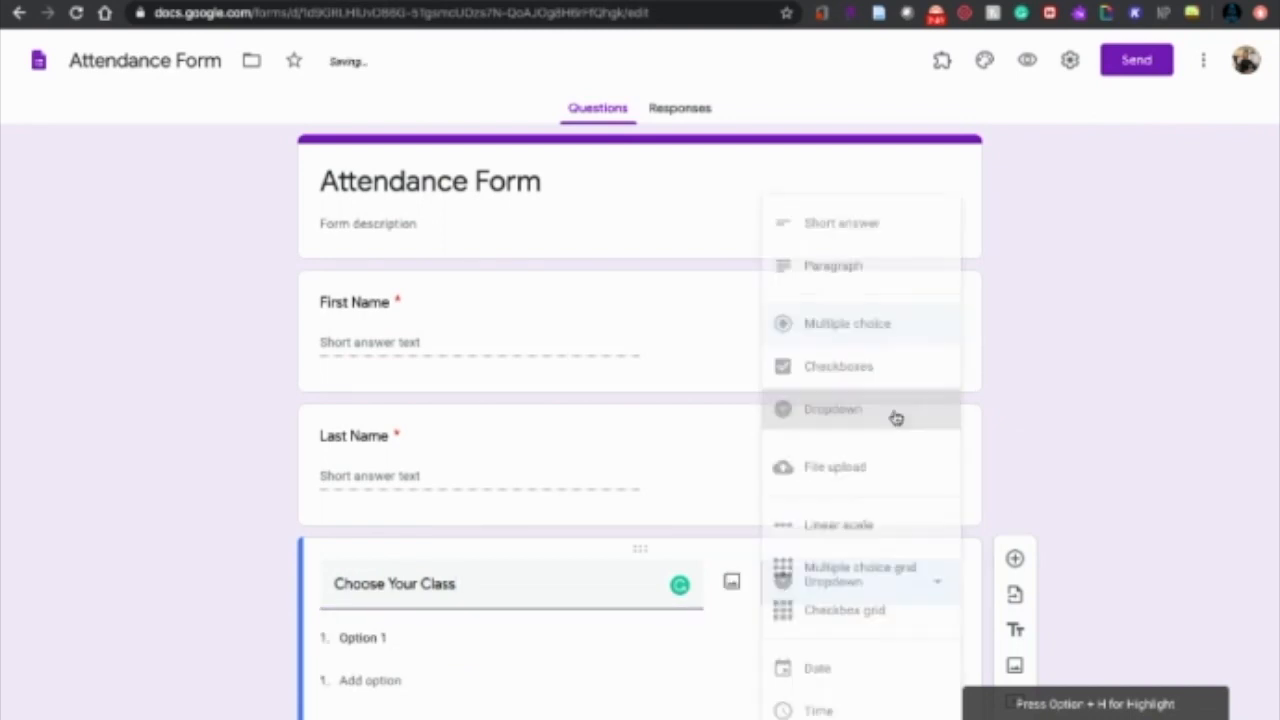
Give the Choose Your Class dropdown the options 801, 802 and 803, and make the question required.
left_click(398, 637)
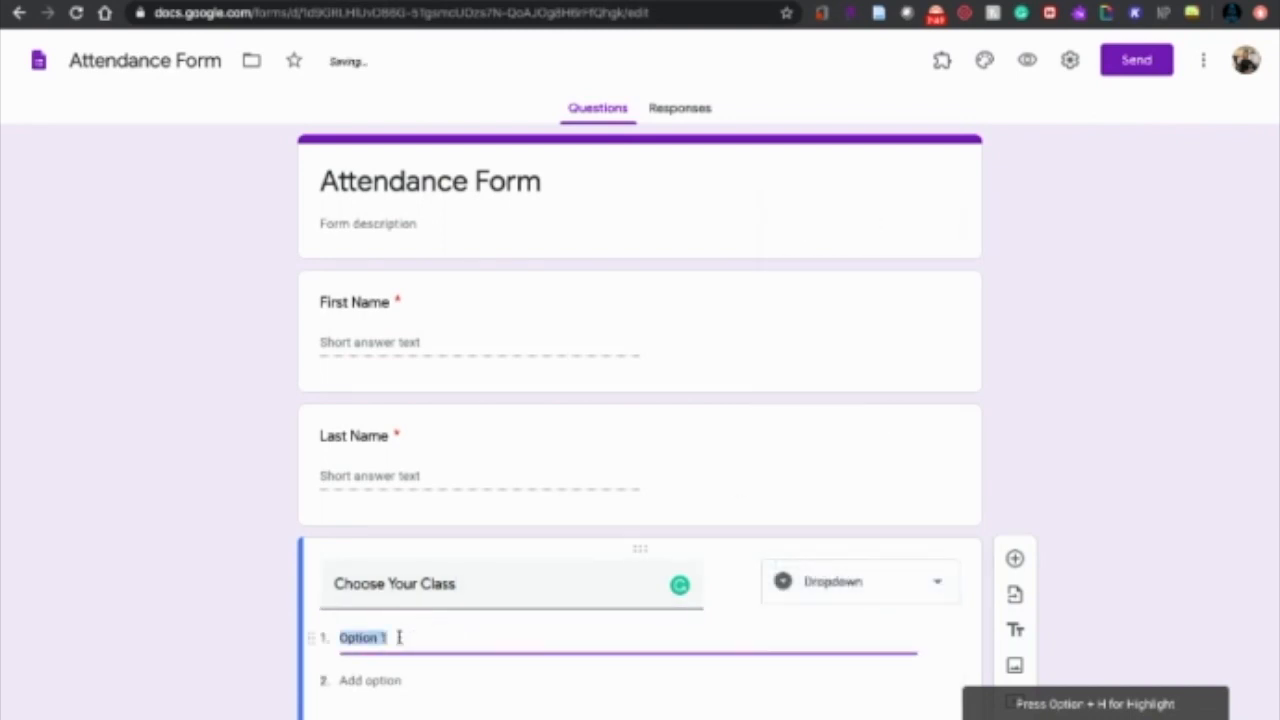
type("80")
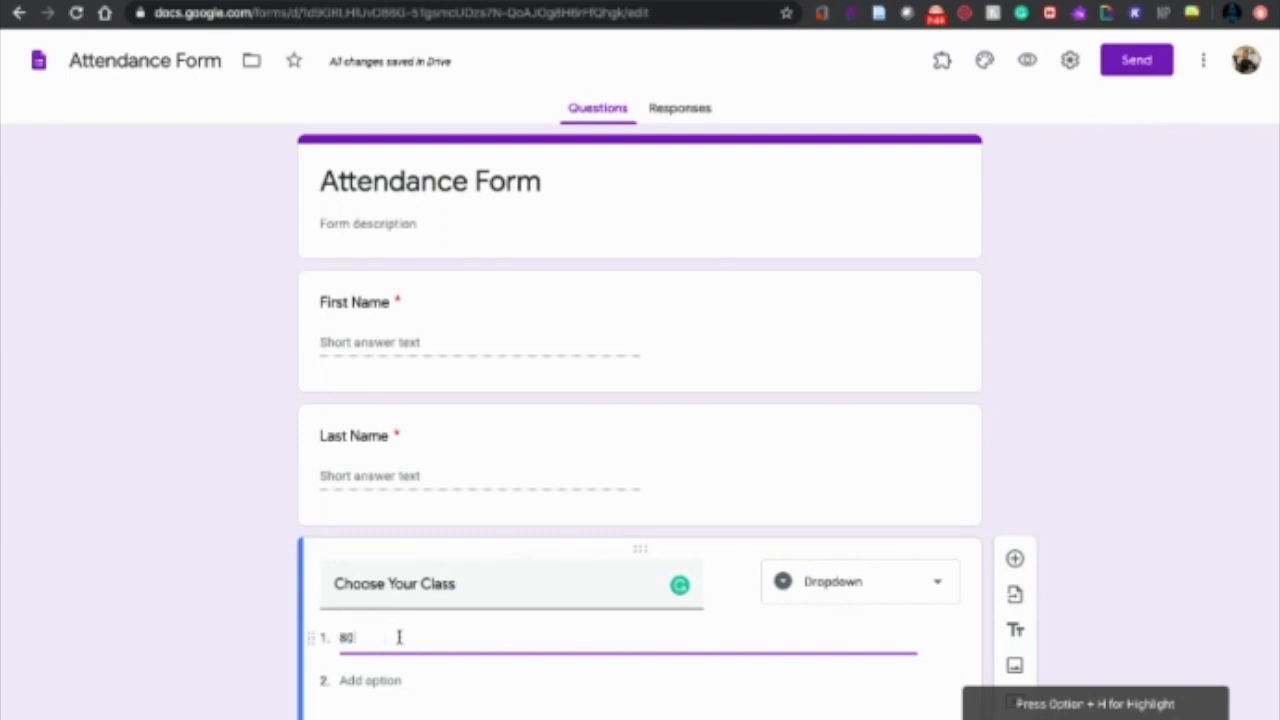
type("1")
left_click(366, 679)
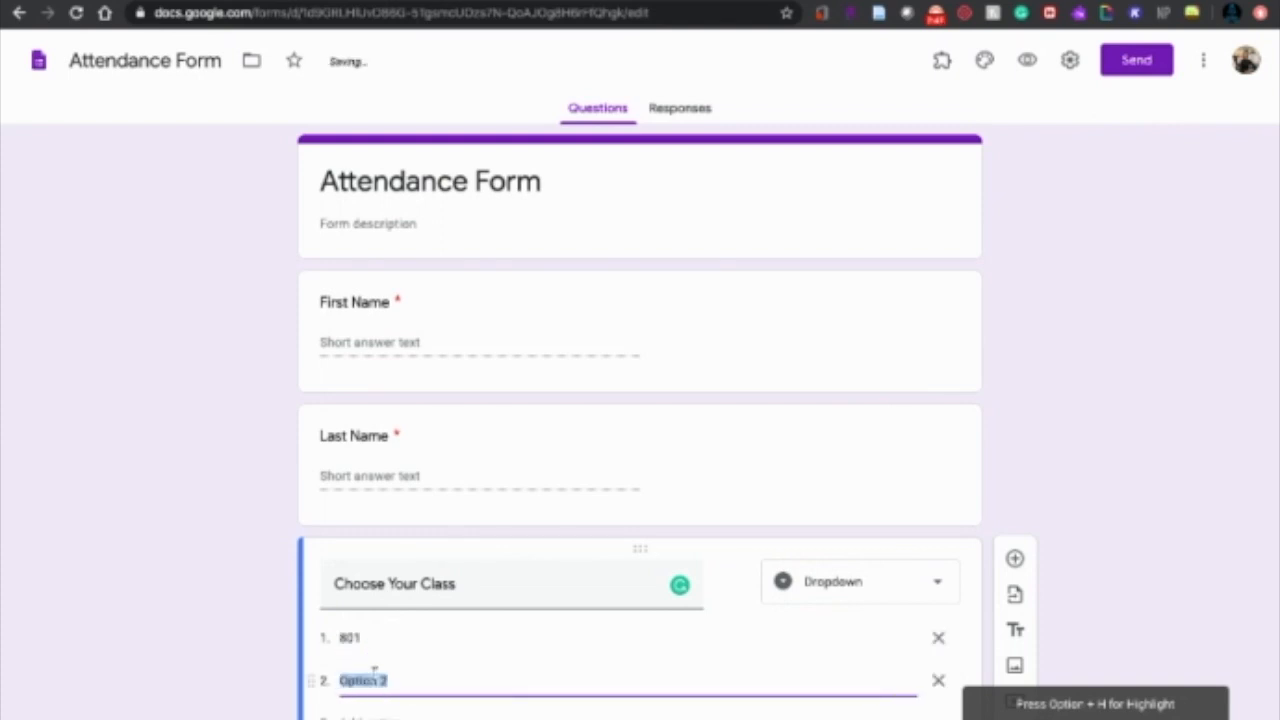
type("803")
type("2")
left_click(361, 718)
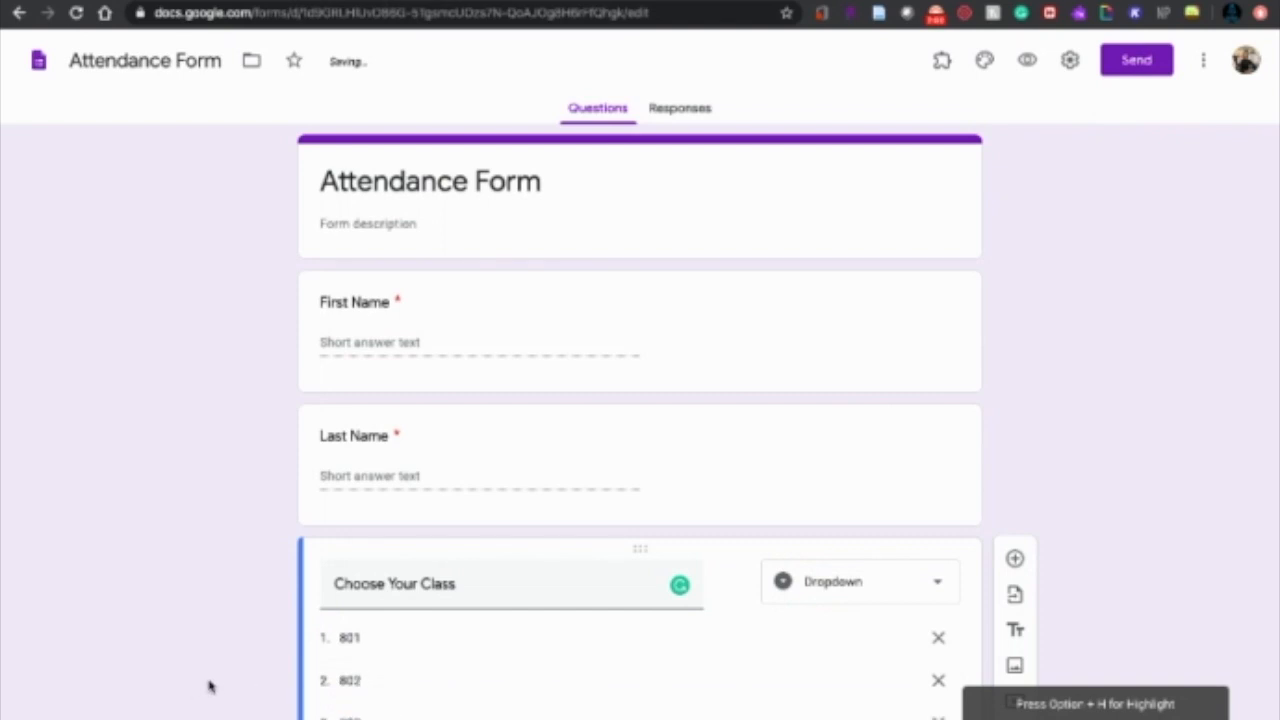
scroll(209, 686, "down", 2)
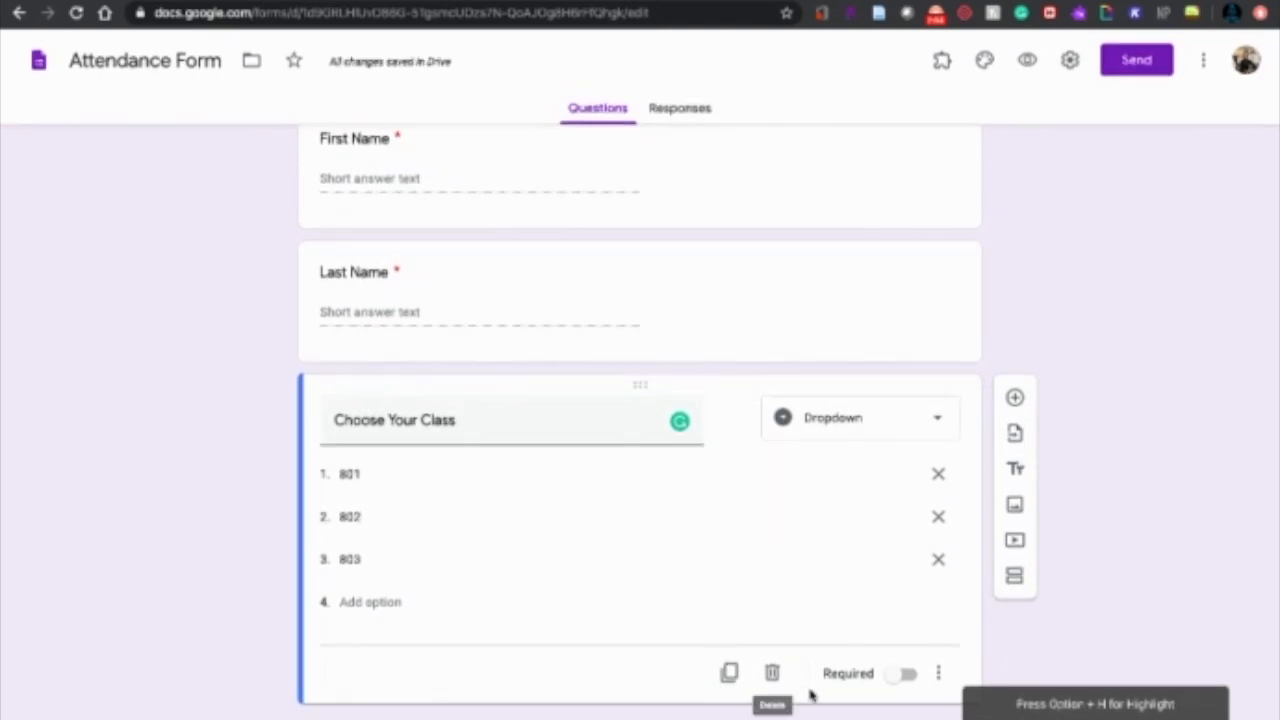
left_click(905, 675)
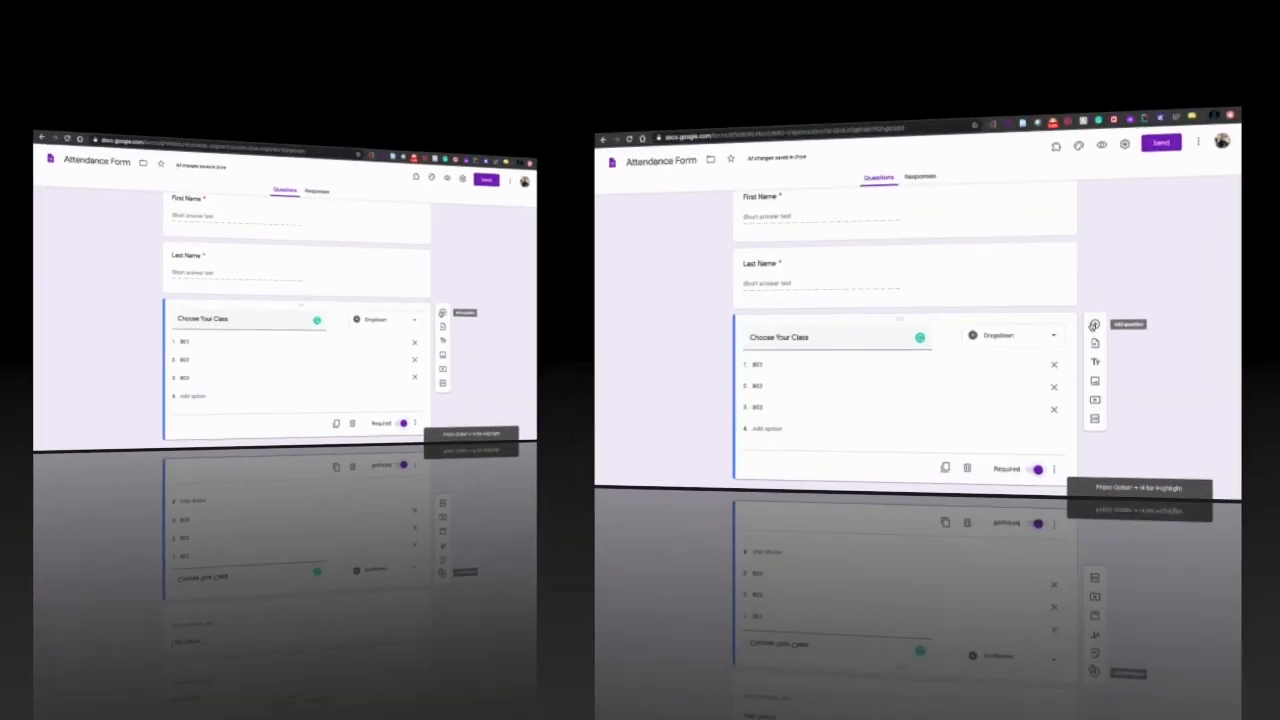
Add a multiple-choice question titled "Are you present?" below the class question.
left_click(1014, 398)
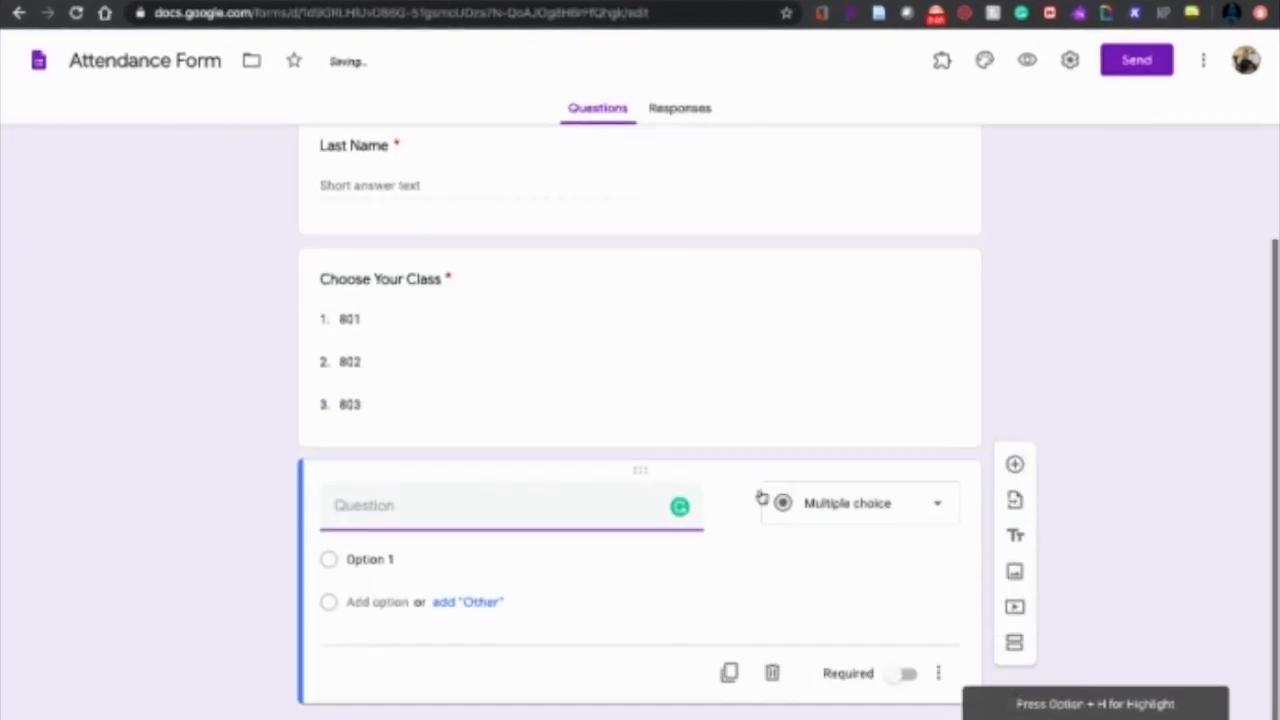
type("Are you")
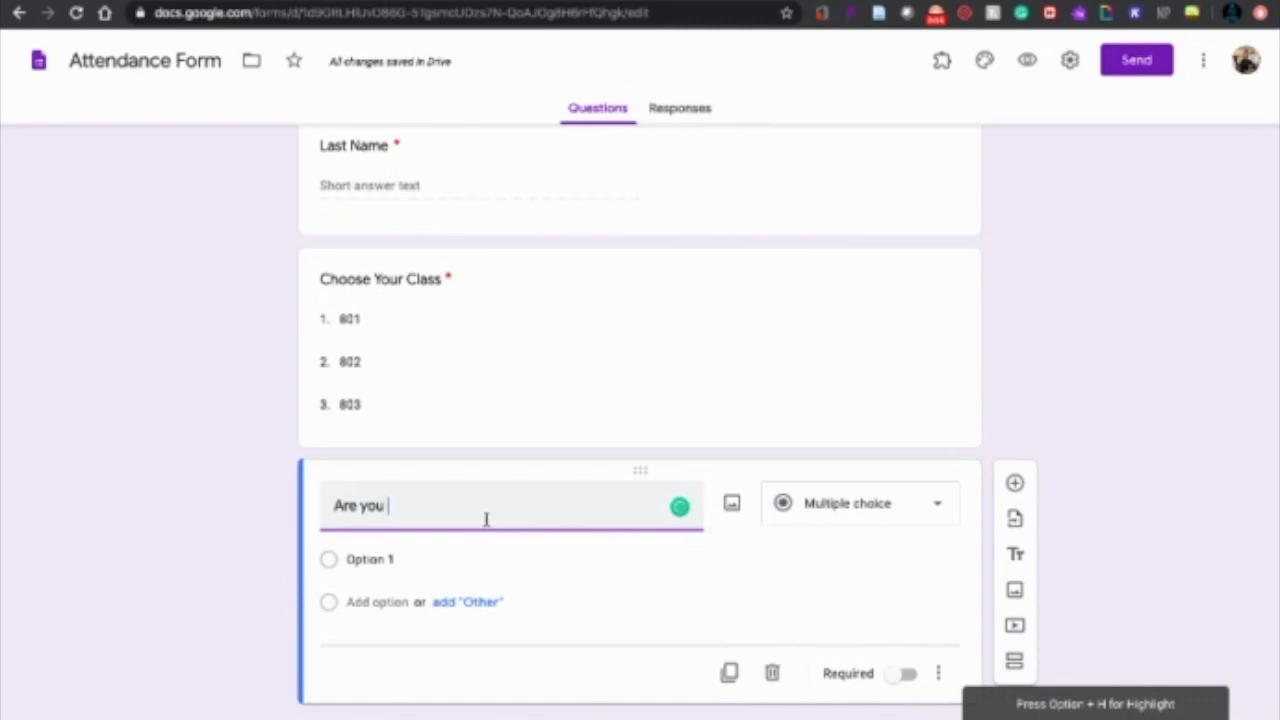
type(" present?")
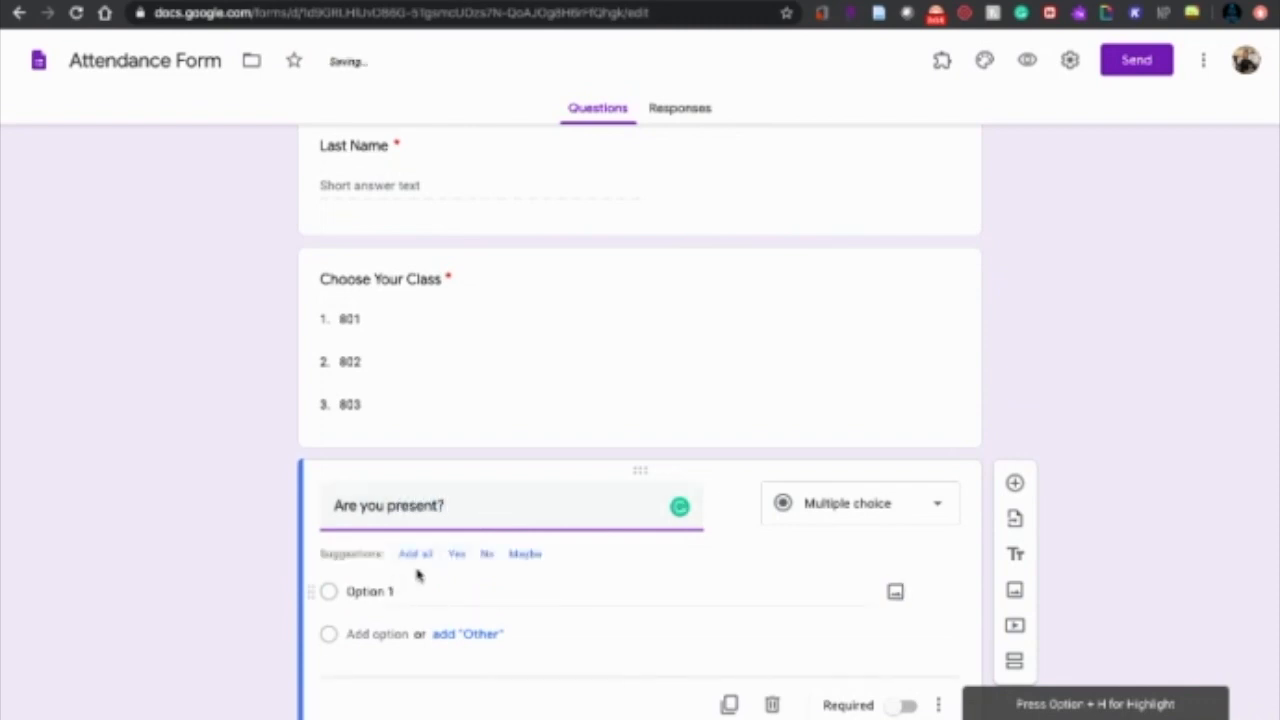
Set the first answer of "Are you present?" to "Present - means that you are actively in the classroom working on an assignment".
left_click(375, 592)
type("Presen")
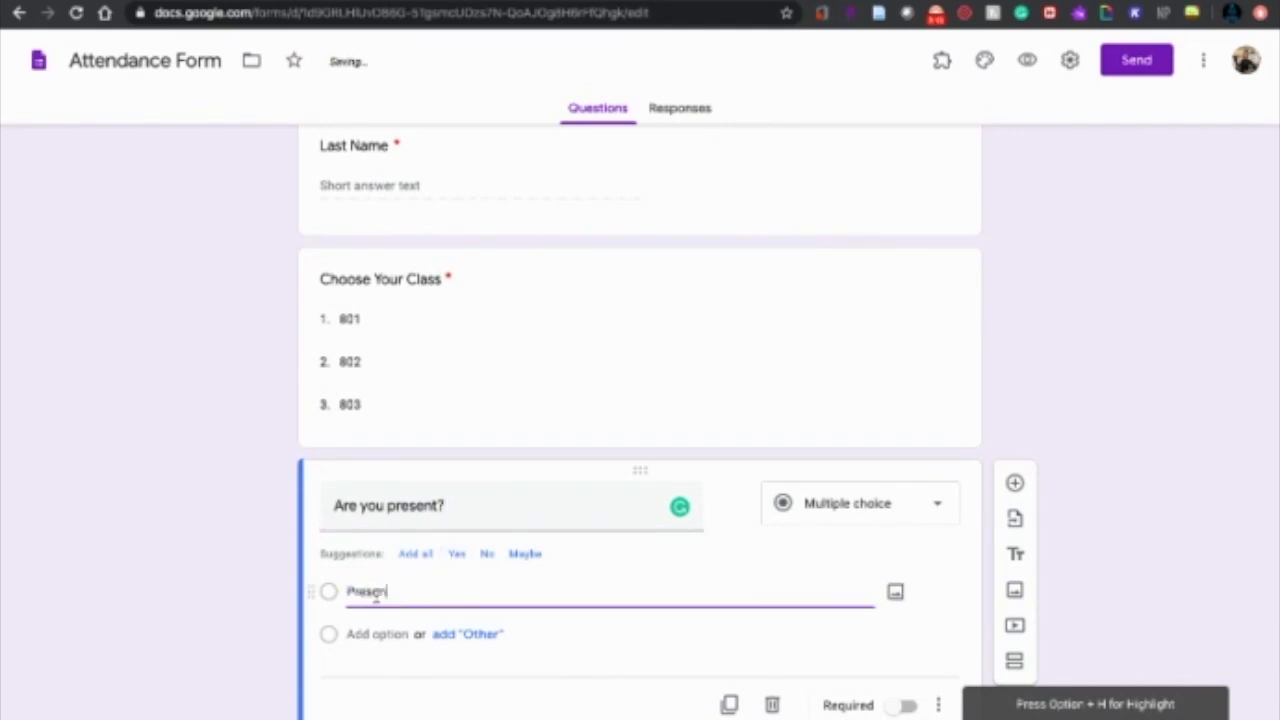
type("t - means that you ")
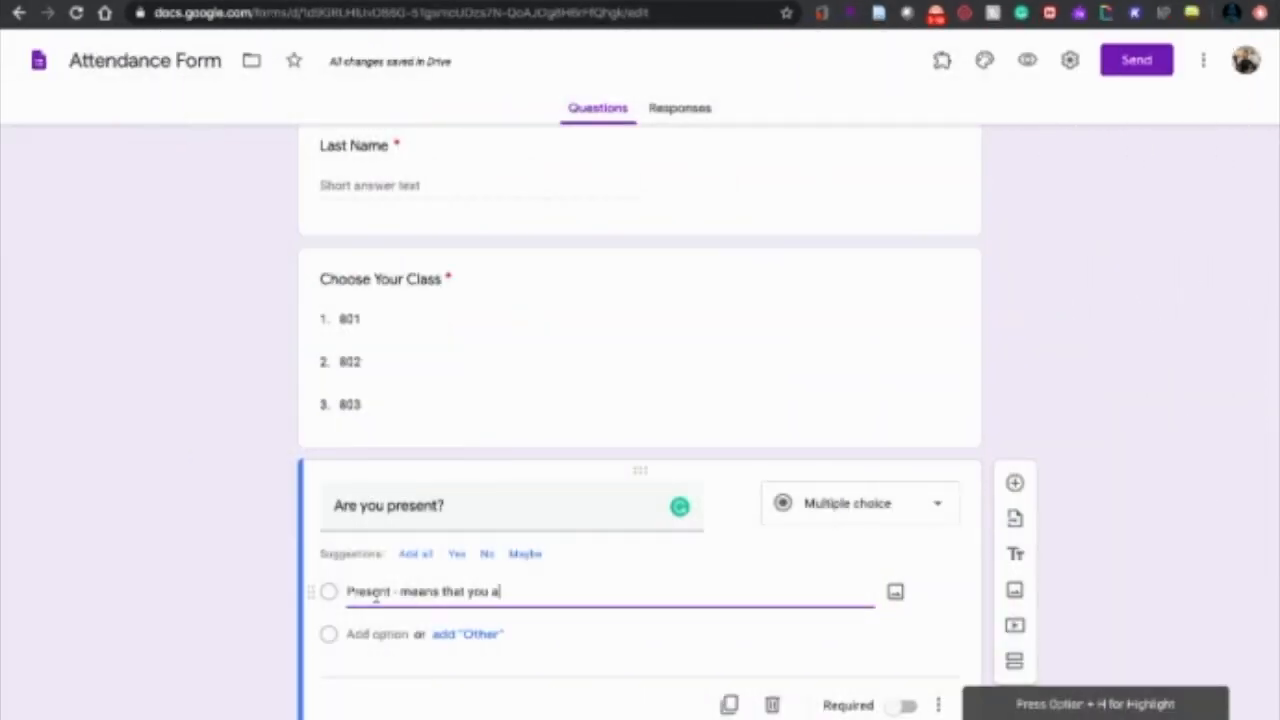
type("are actively in the cla")
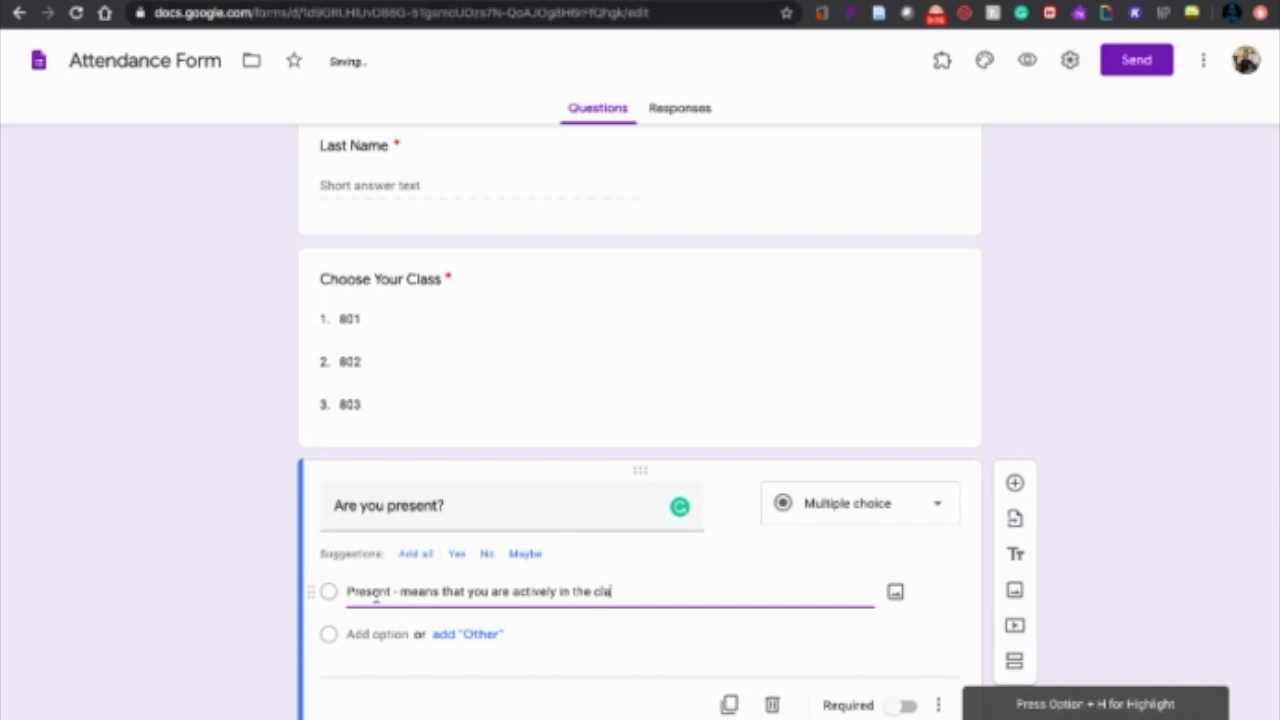
type("ssroom working on an a")
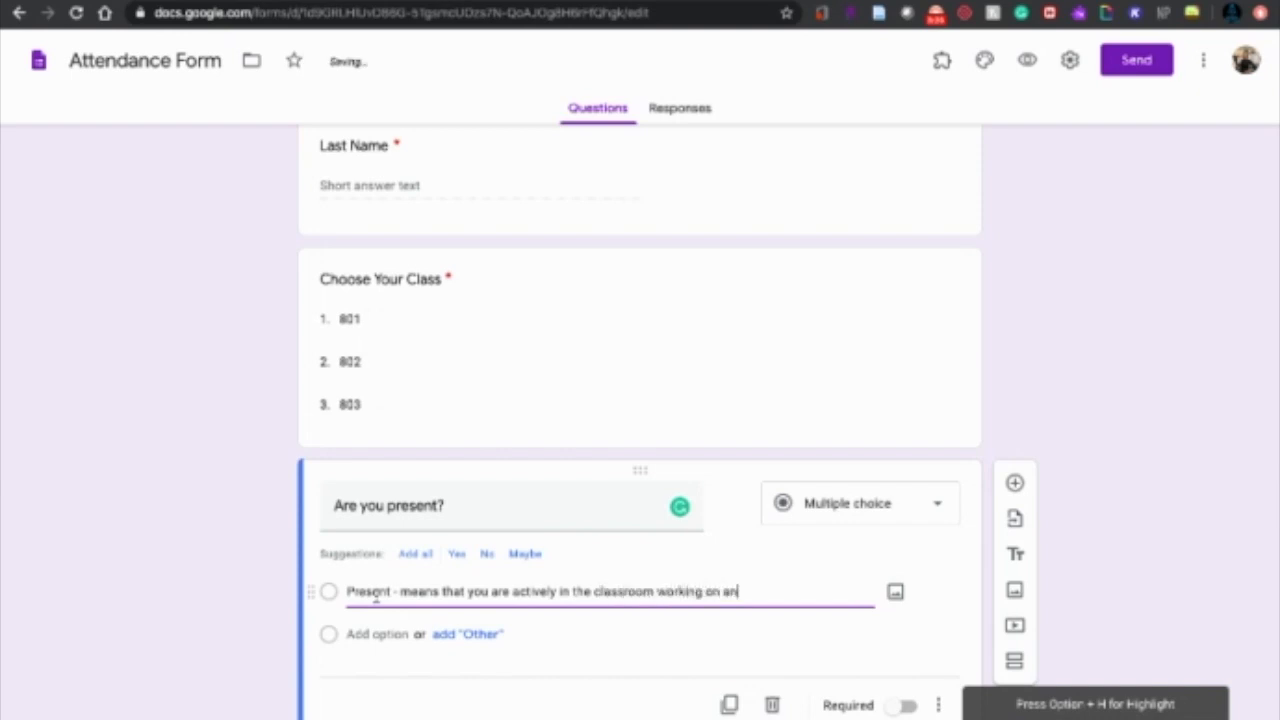
type("s")
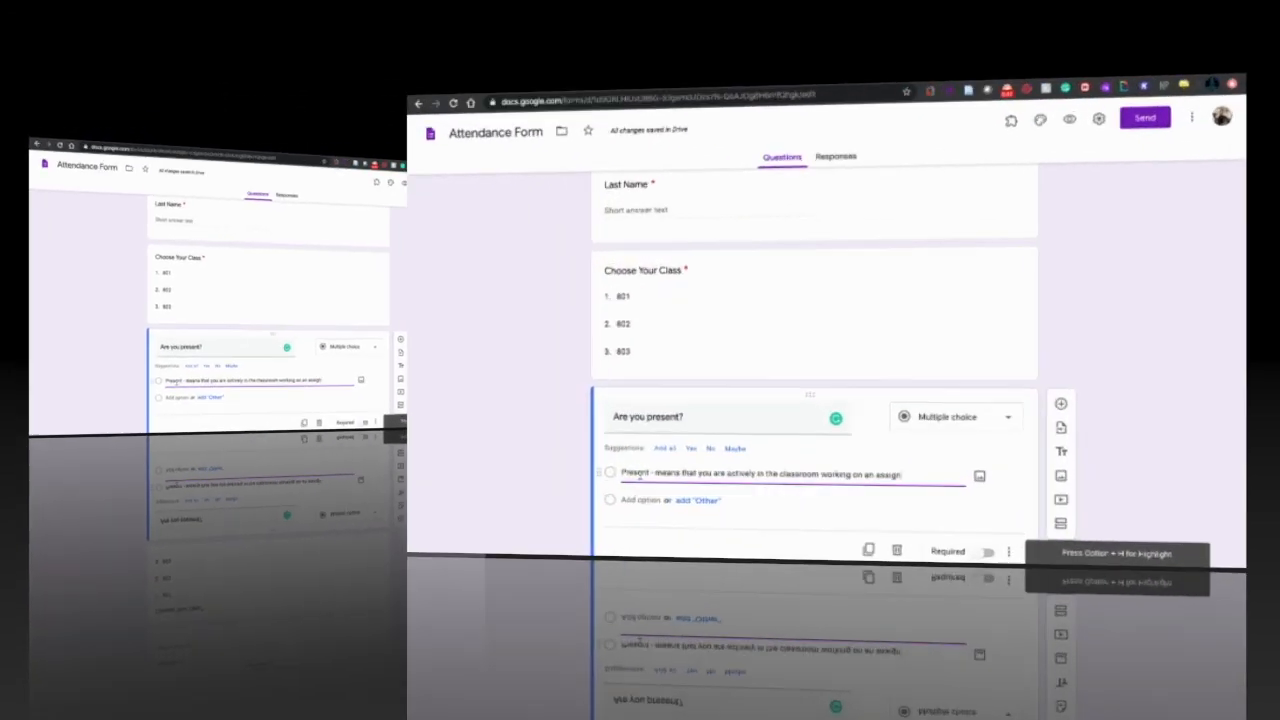
type("signemn")
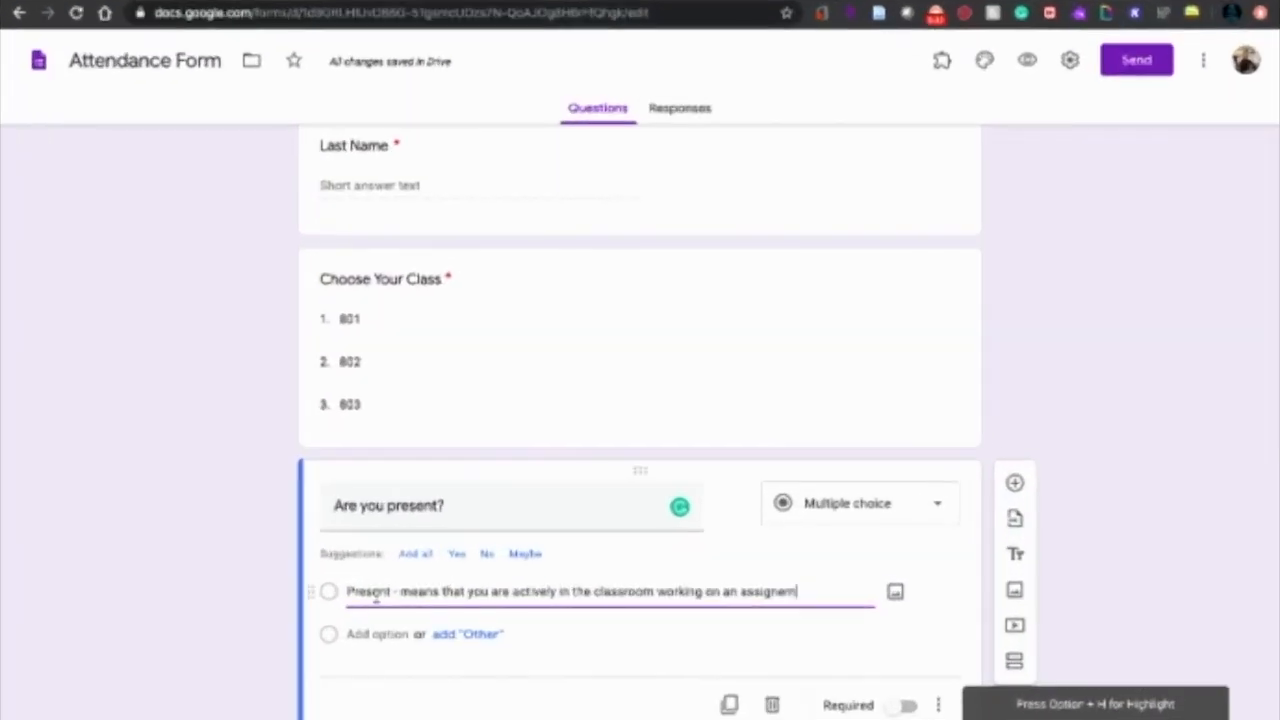
type("nment")
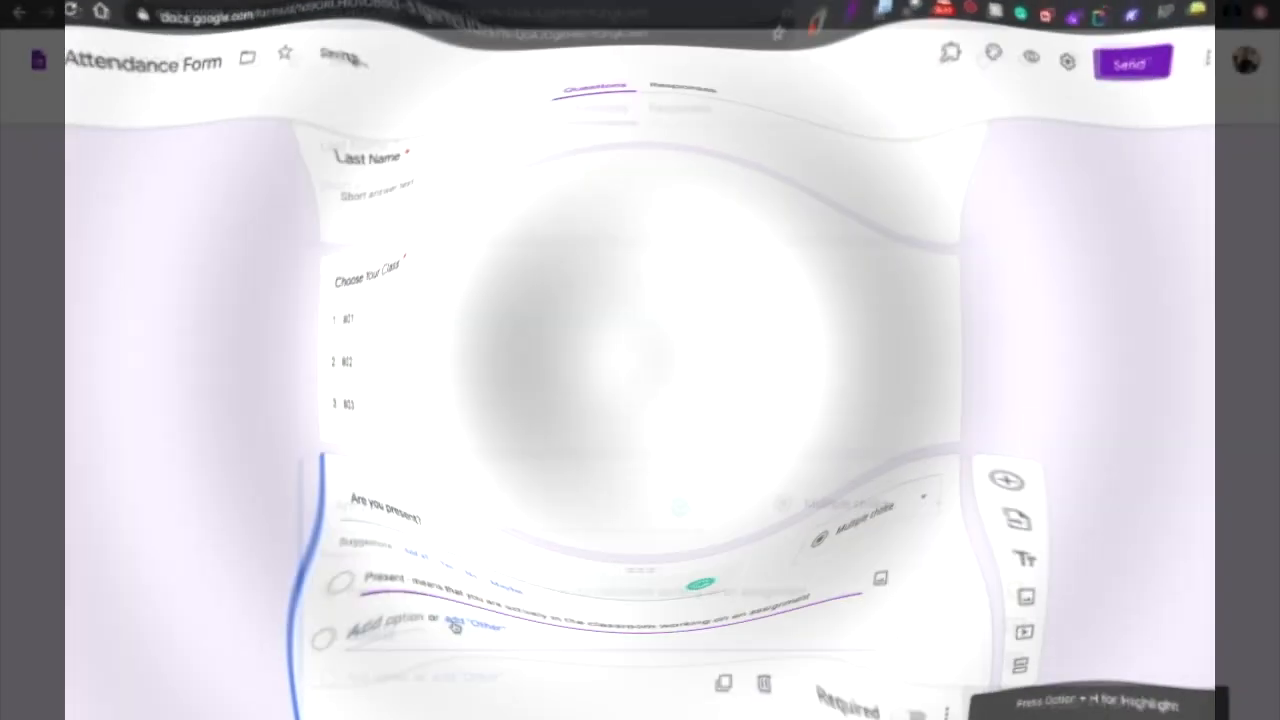
Add Absent as the second answer of "Are you present?" and make the question required.
left_click(380, 633)
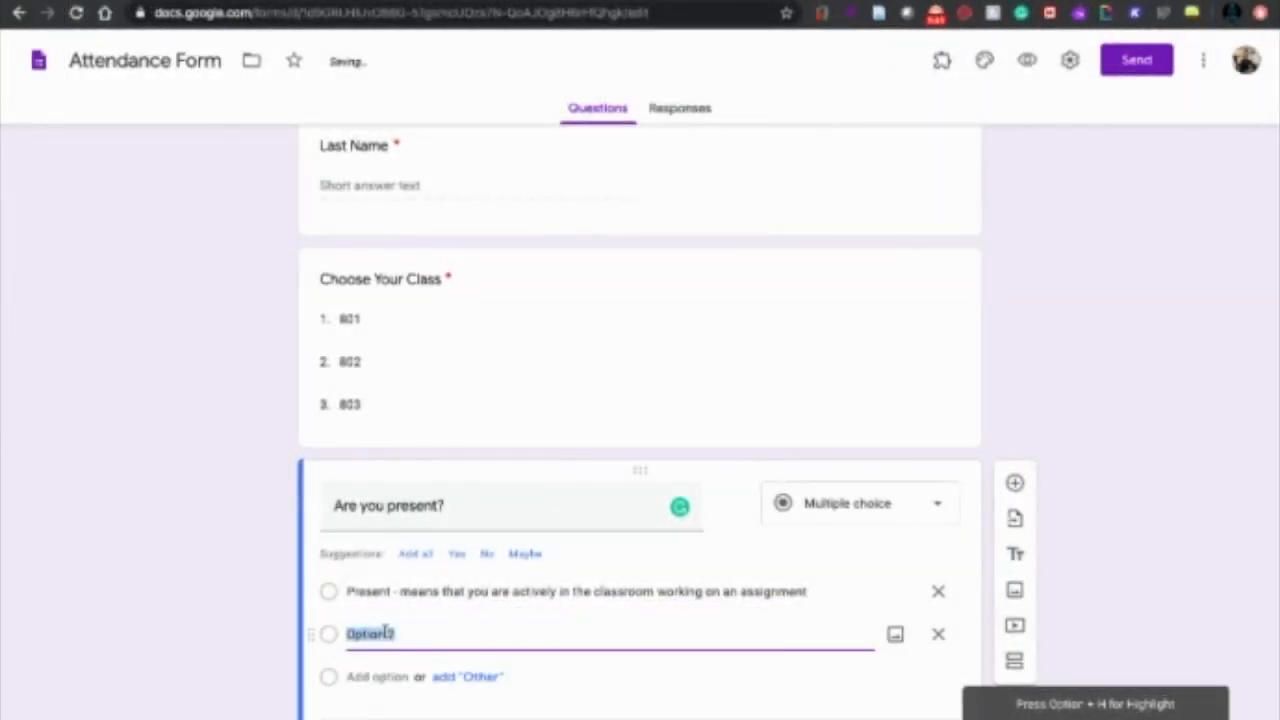
type("Absent")
left_click(236, 617)
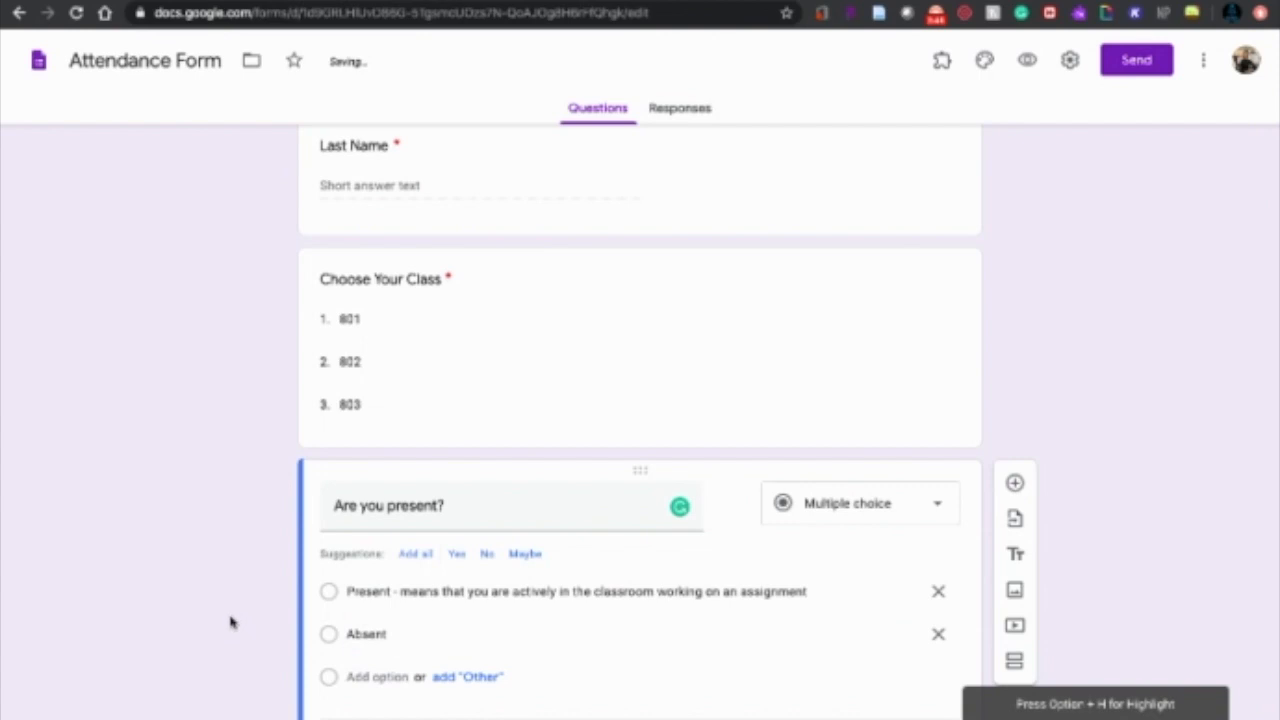
scroll(231, 620, "down", 1)
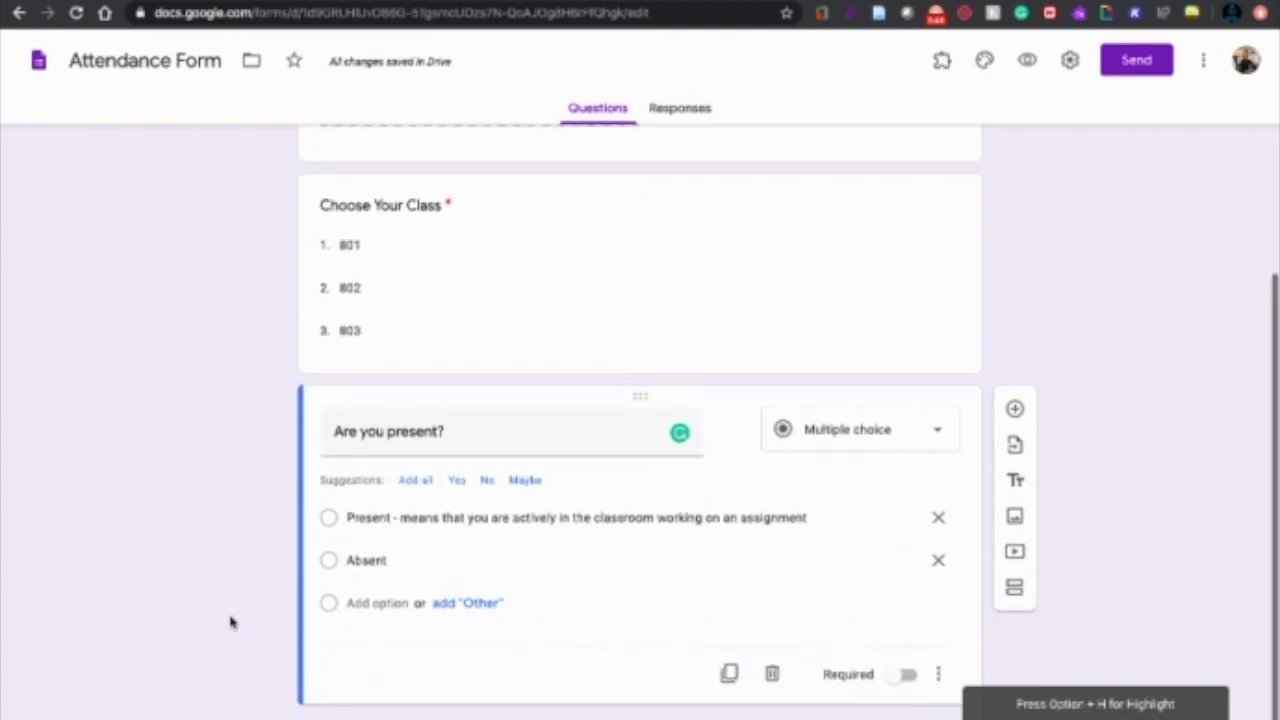
left_click(905, 673)
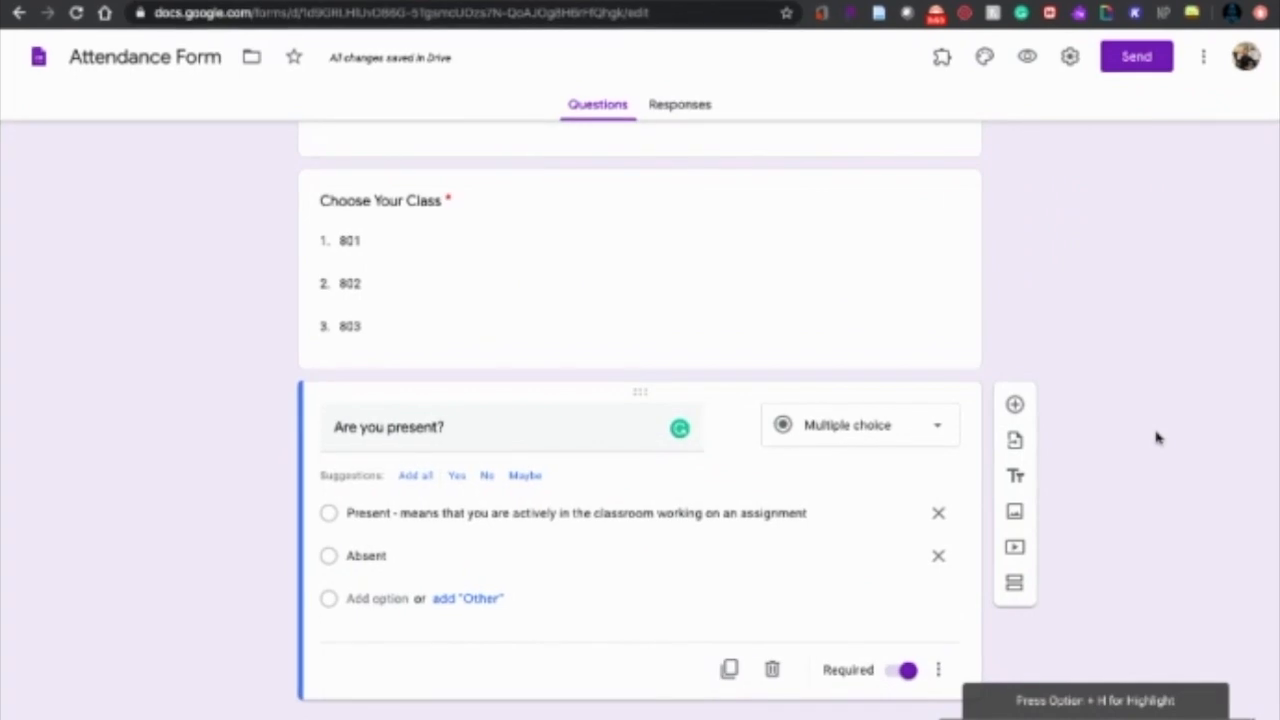
Preview the attendance form and check the choices in its Choose Your Class dropdown without selecting one.
scroll(1117, 369, "up", 4)
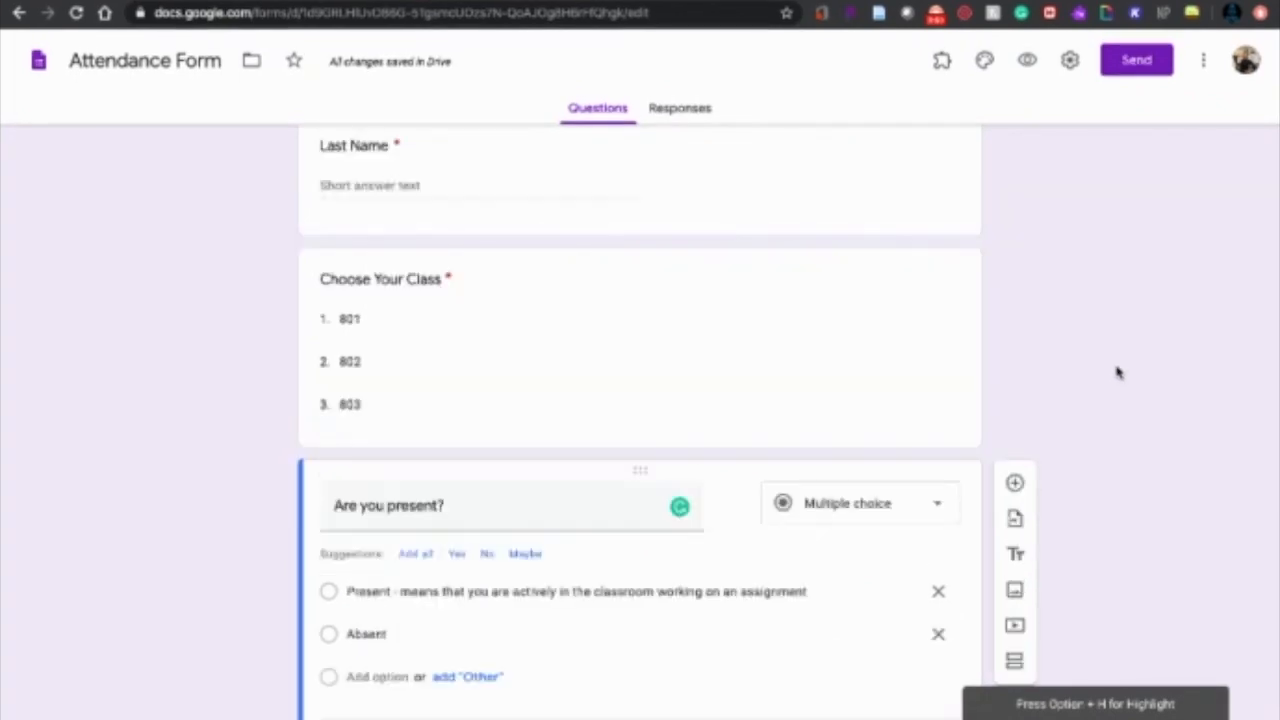
left_click(1028, 62)
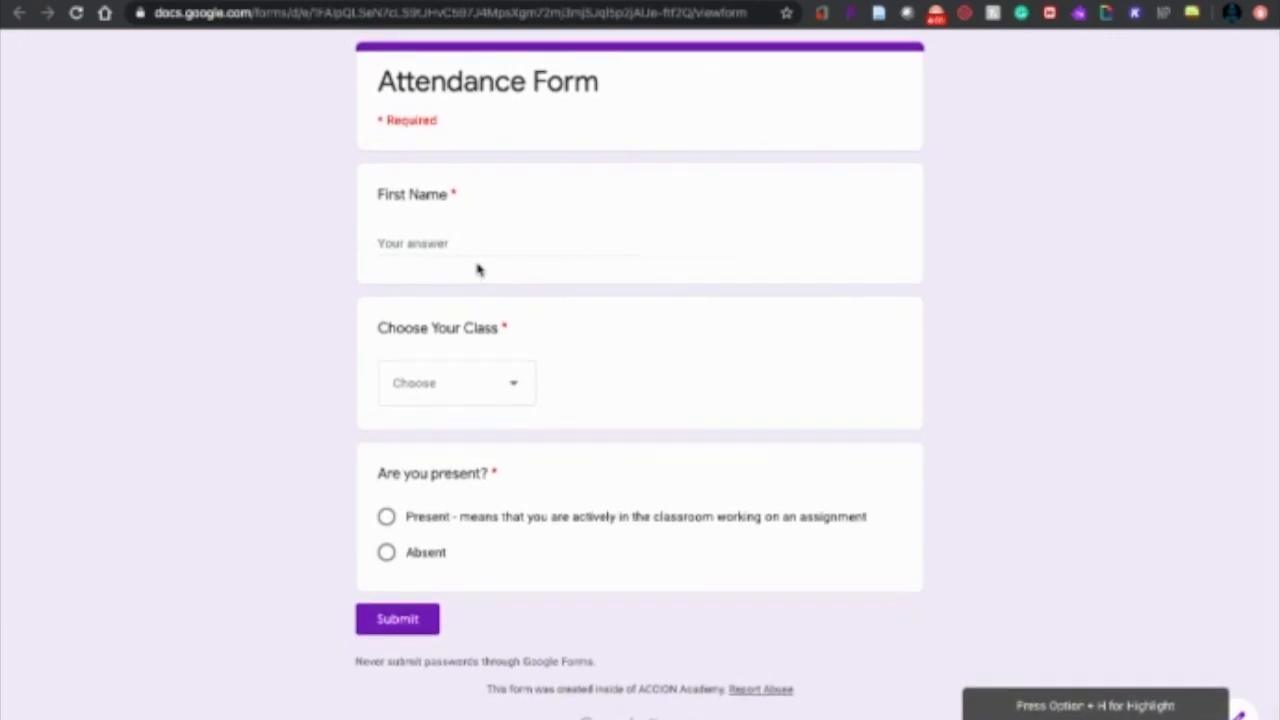
left_click(509, 392)
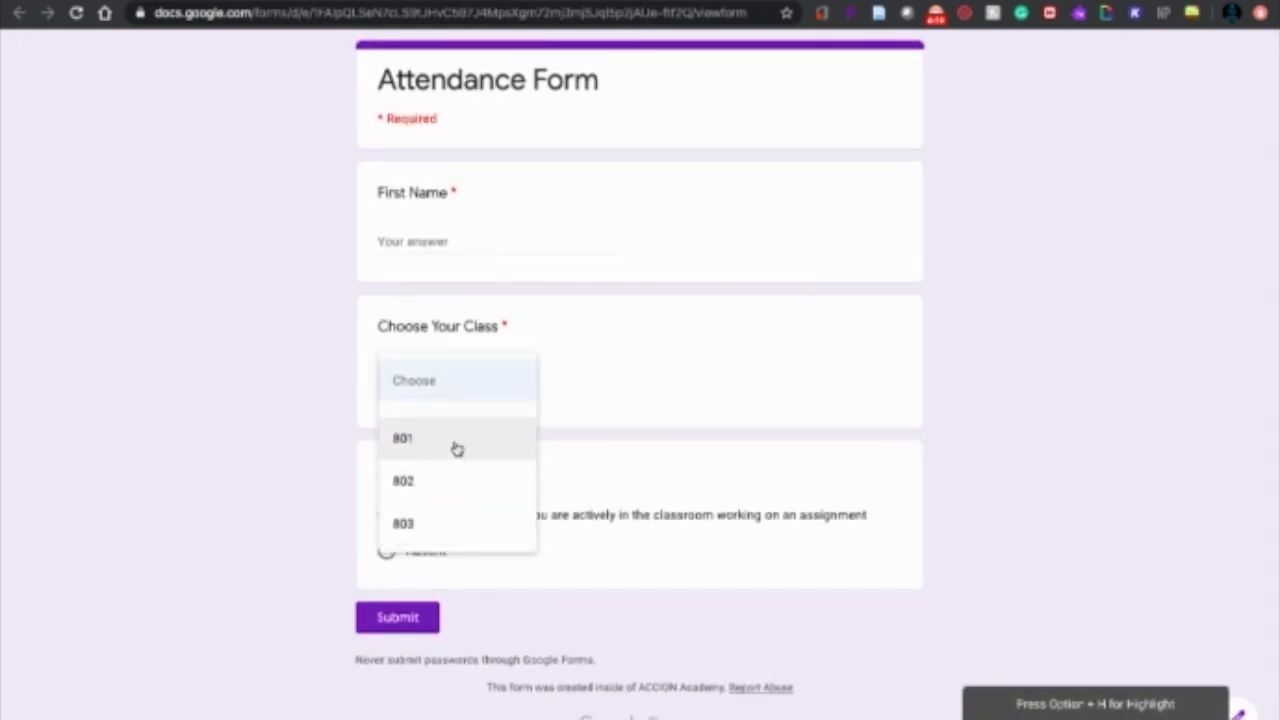
left_click(325, 482)
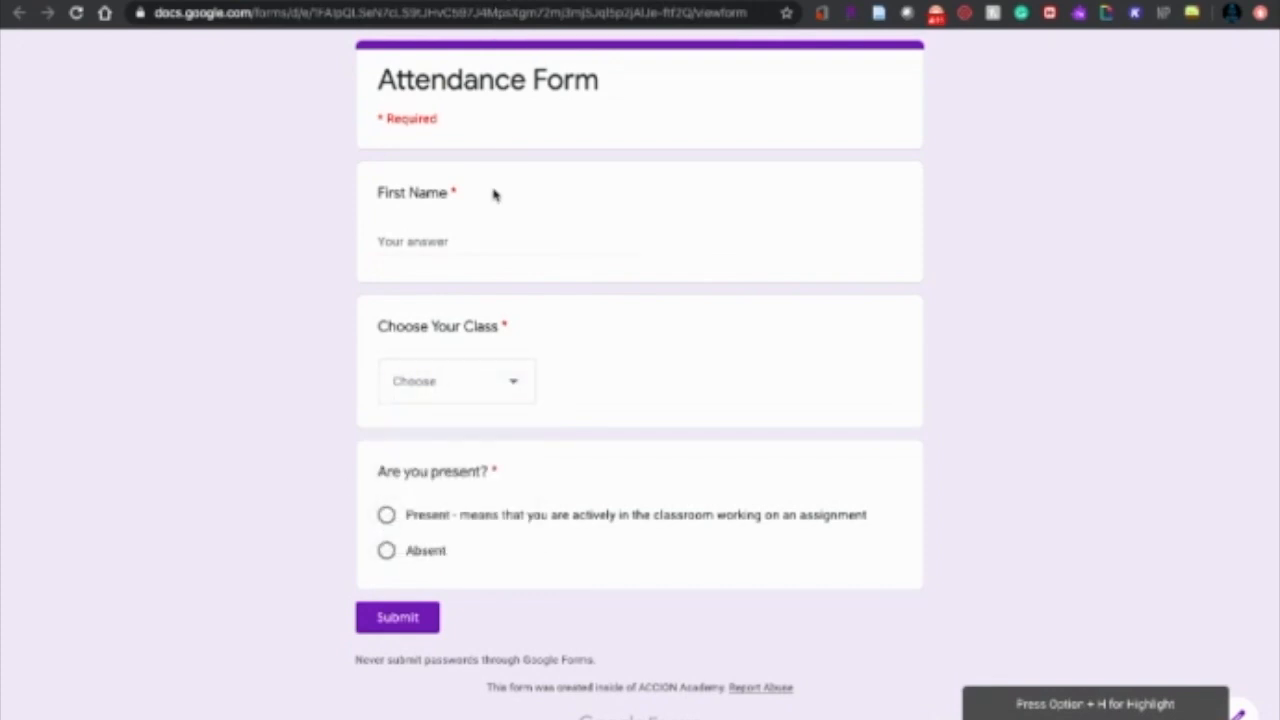
Return to editing the form and set it to collect email addresses, lift the ACCION Academy restriction and limit respondents to 1 response.
left_click(518, 1)
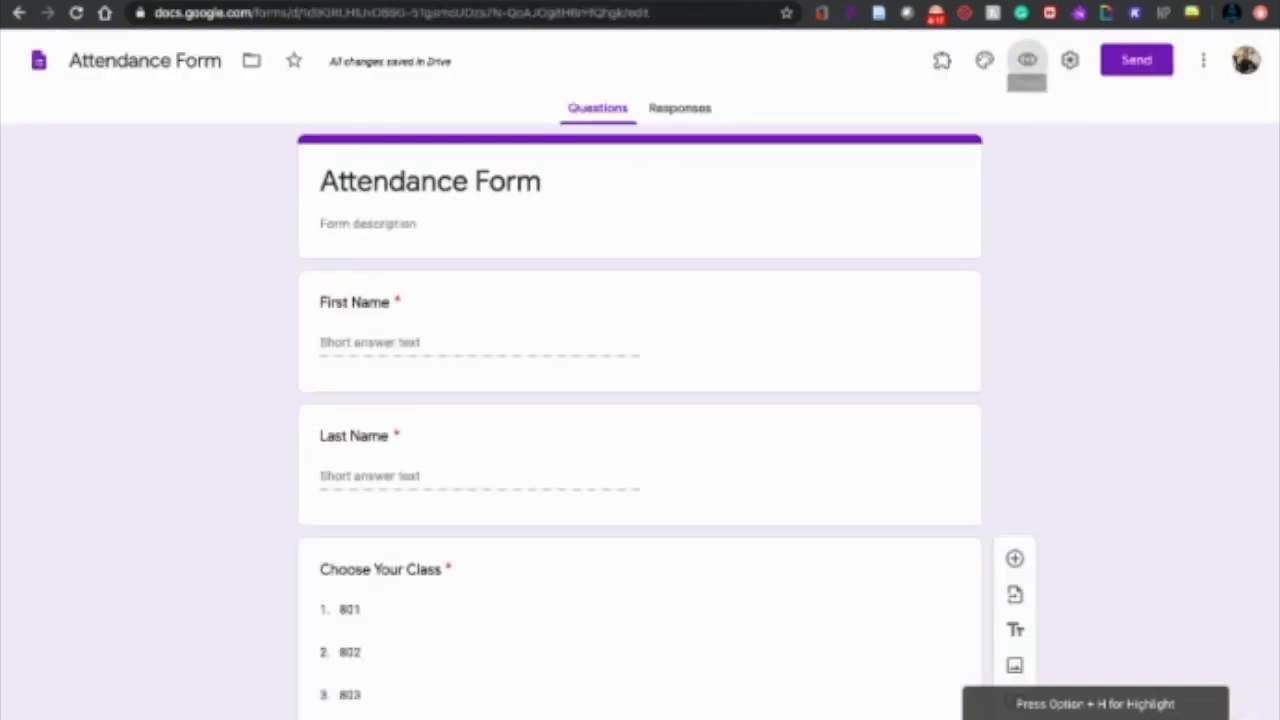
scroll(555, 292, "down", 2)
scroll(555, 294, "up", 1)
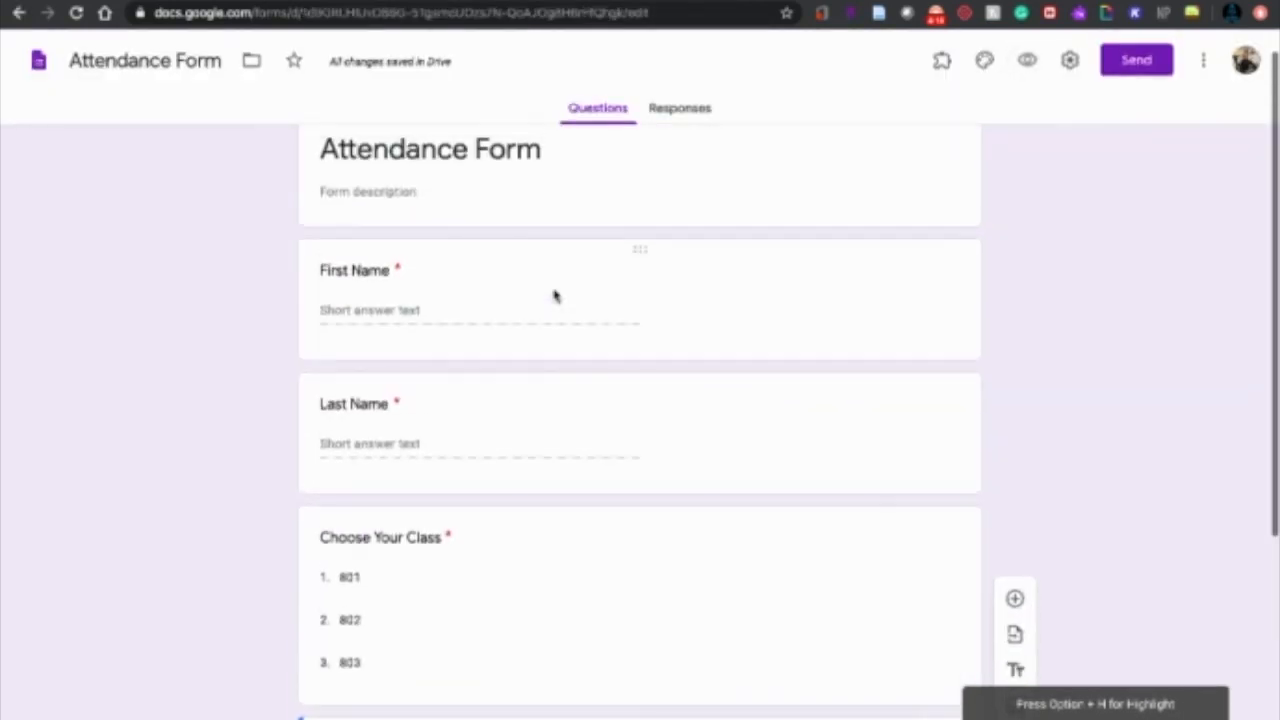
scroll(555, 296, "down", 3)
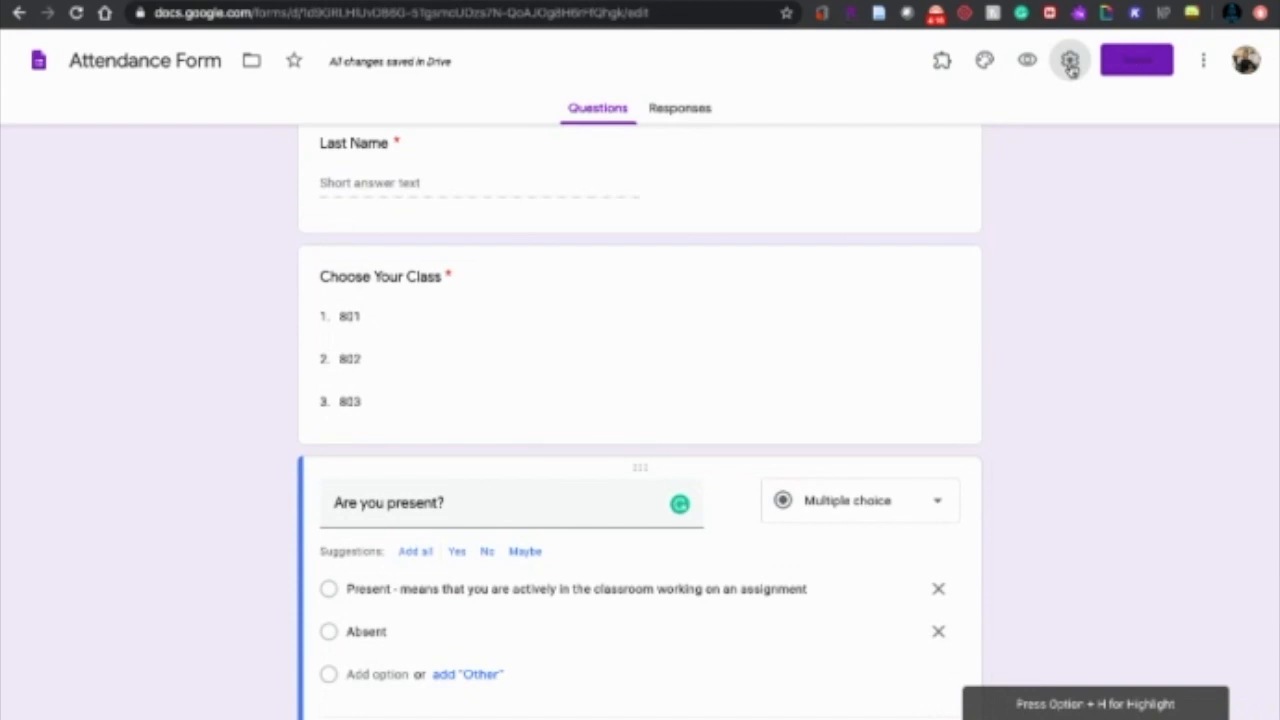
left_click(1070, 62)
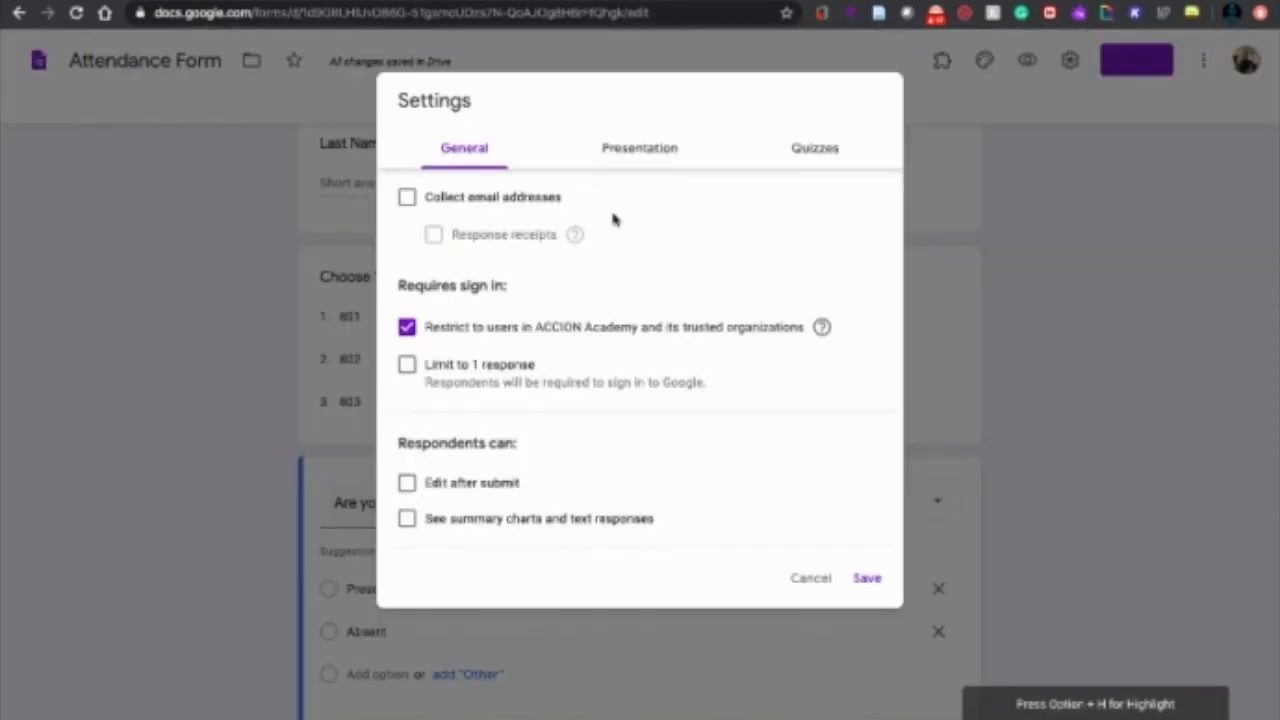
left_click(407, 199)
left_click(407, 327)
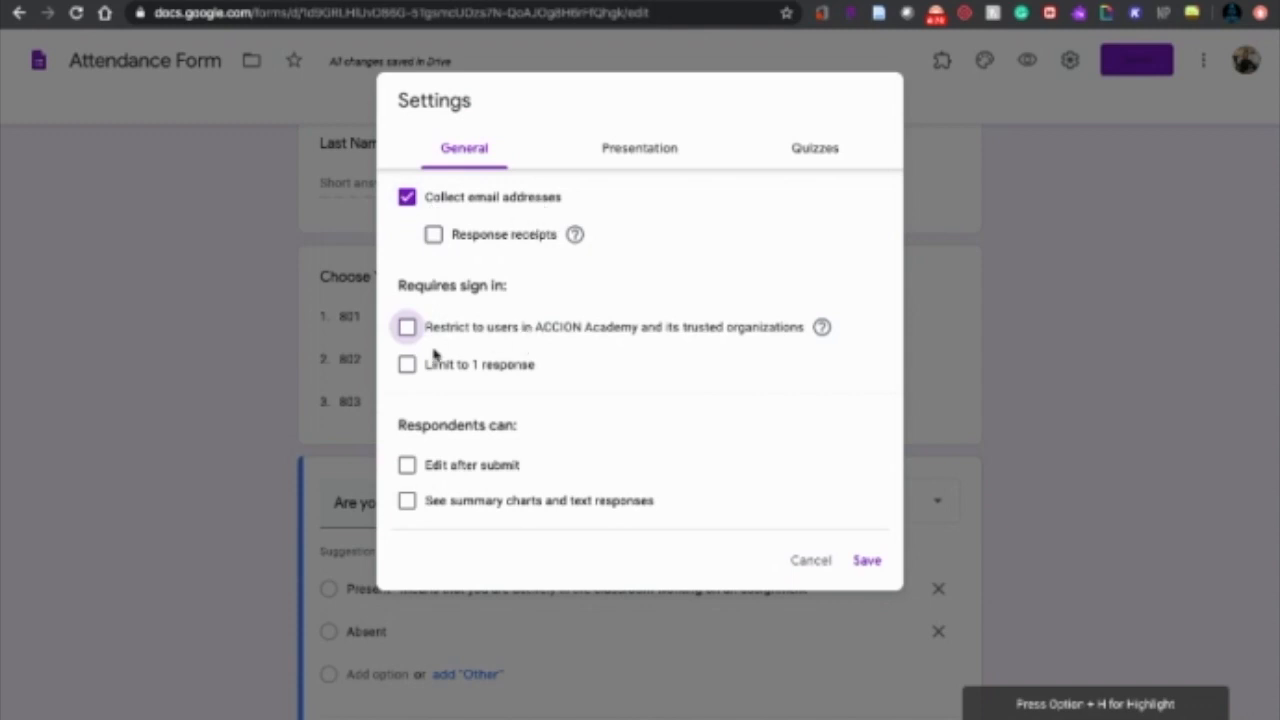
left_click(406, 366)
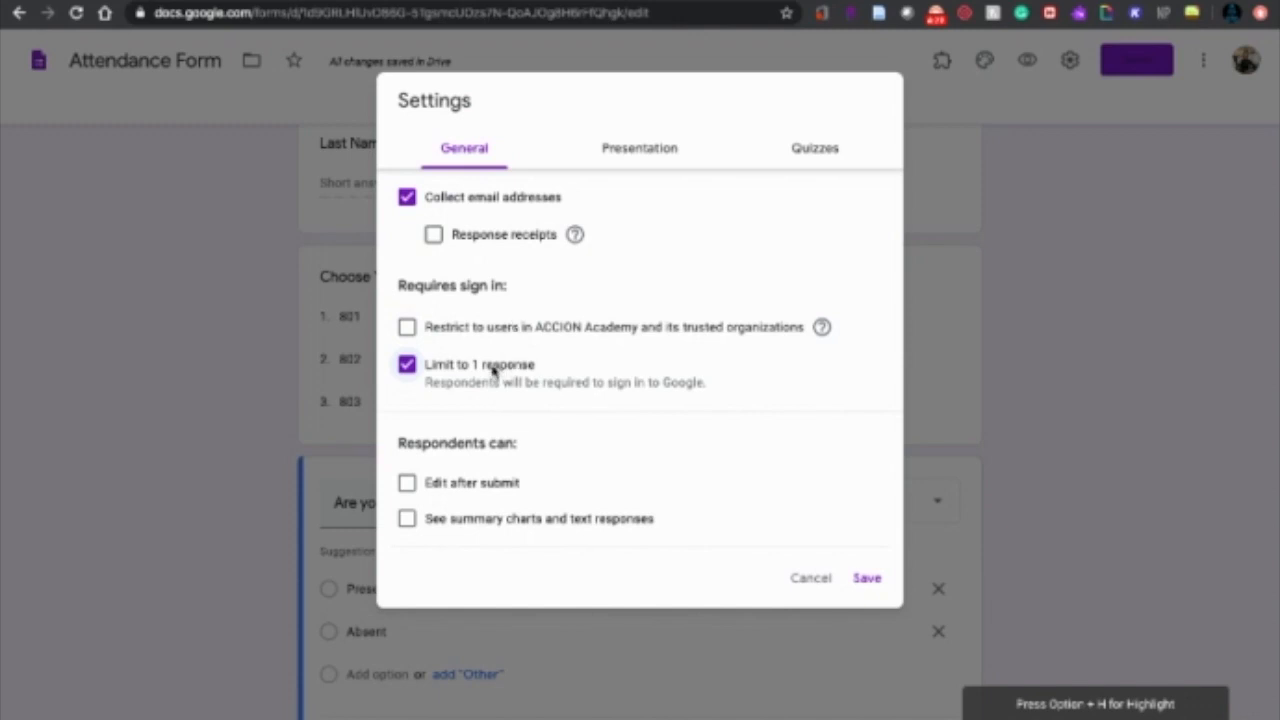
Turn on the progress bar in the form's presentation settings and save the settings.
left_click(641, 150)
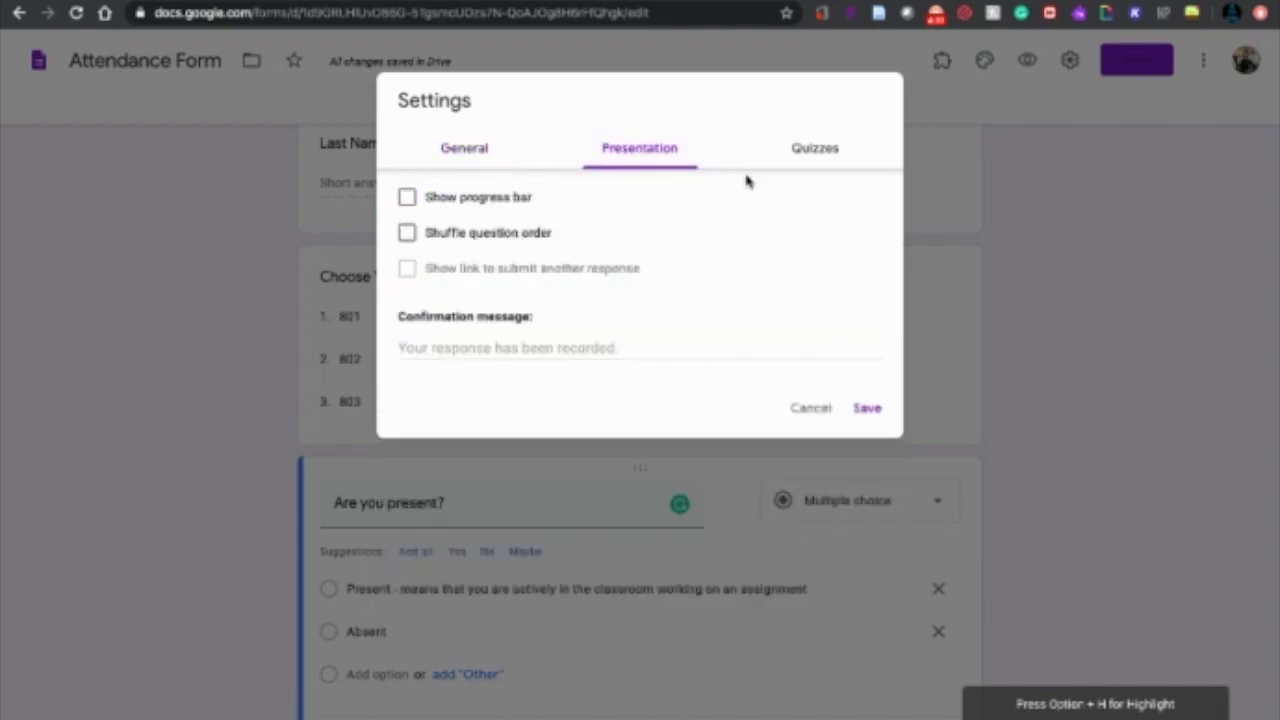
left_click(822, 152)
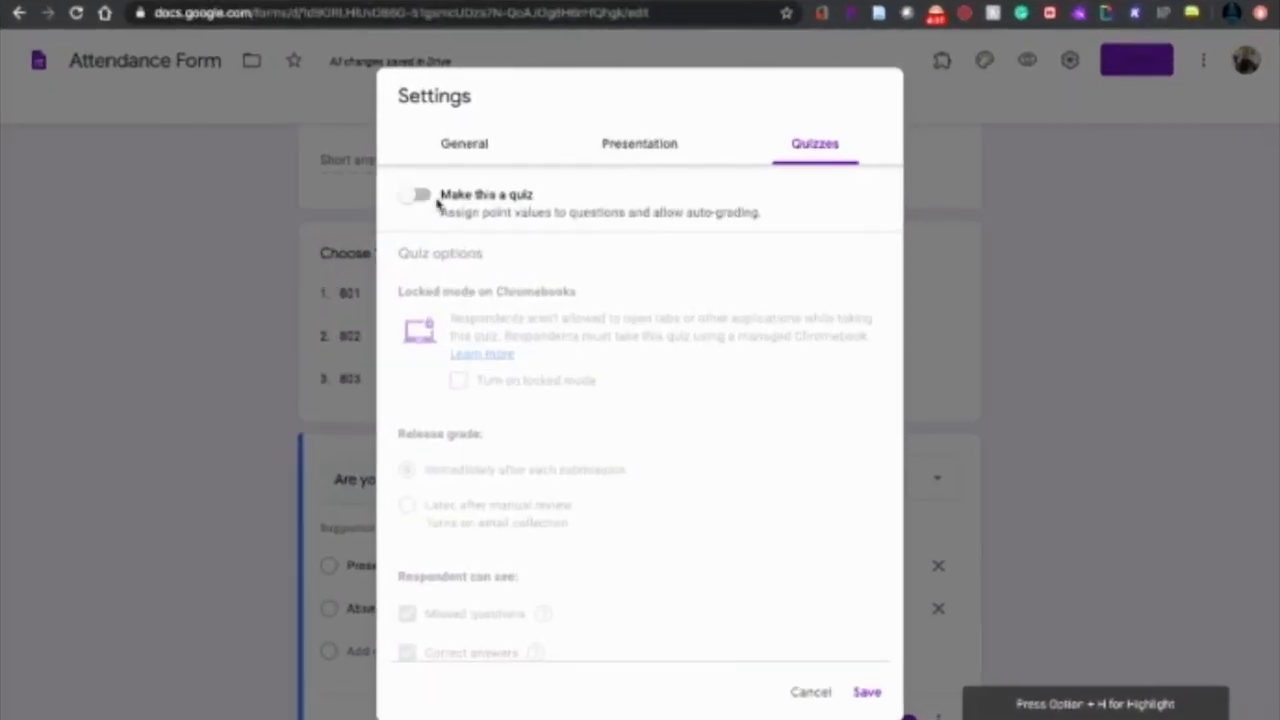
left_click(620, 155)
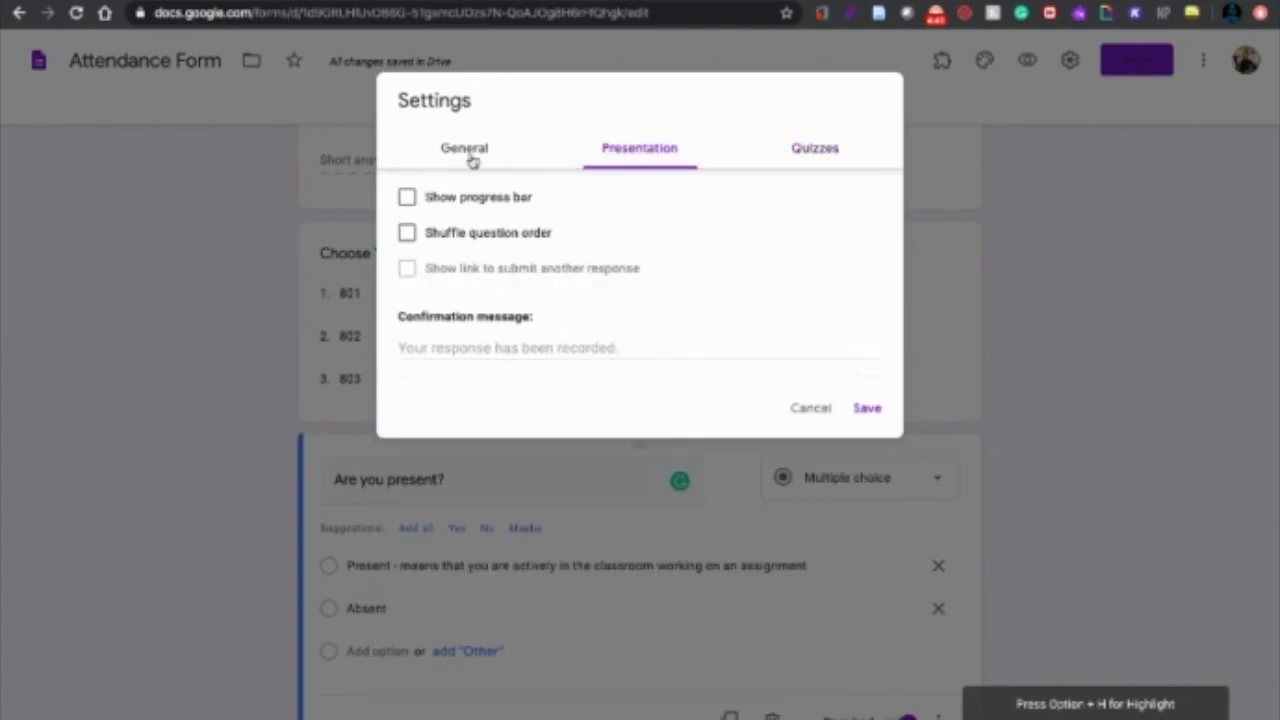
left_click(406, 197)
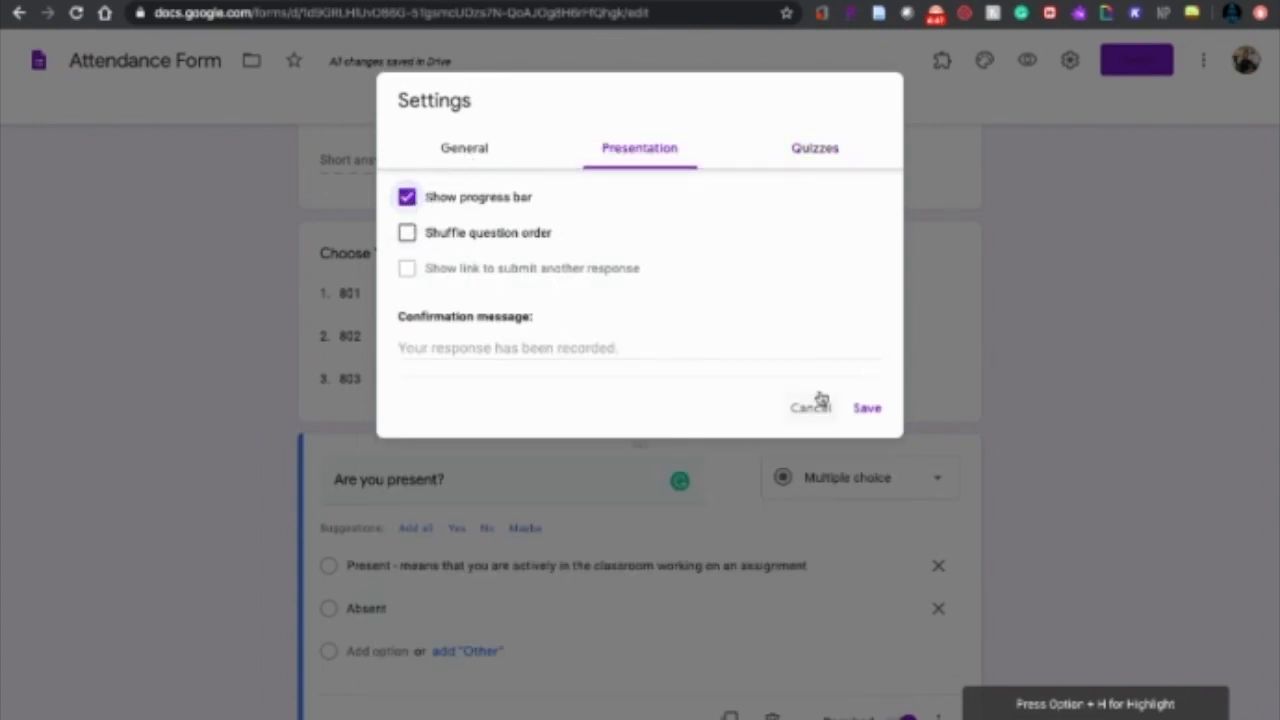
left_click(866, 408)
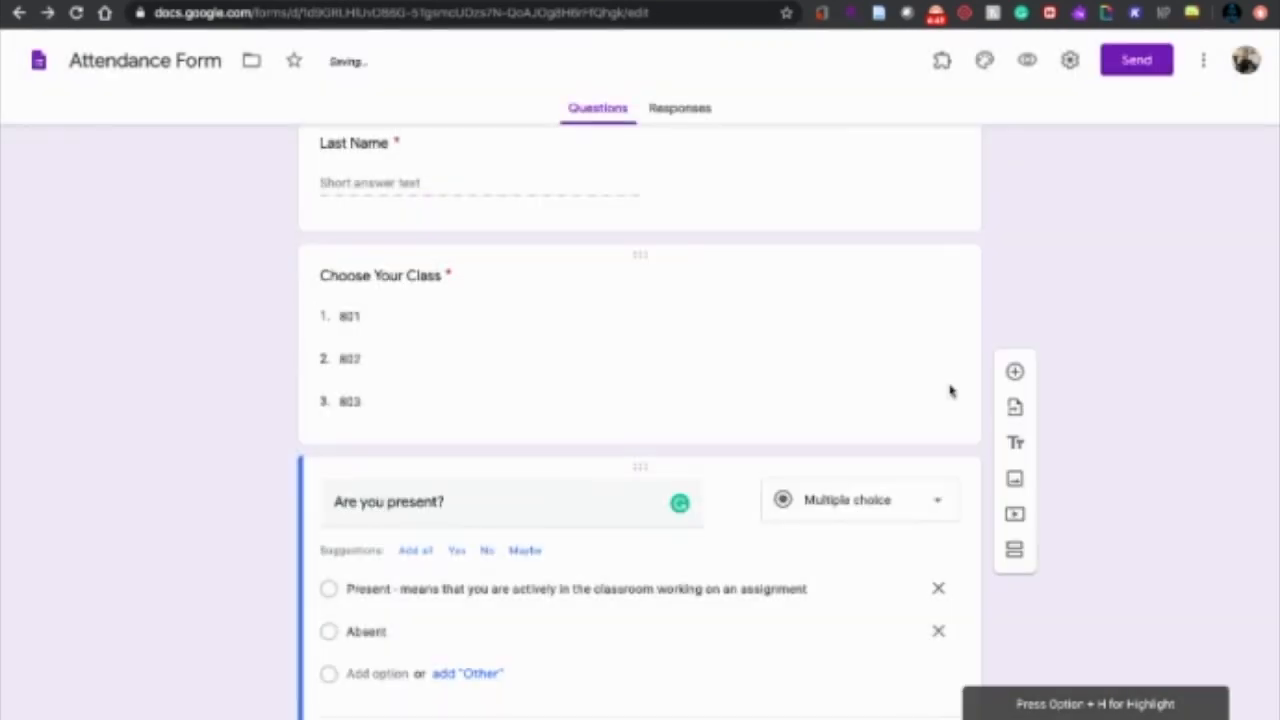
Open the attendance form's pre-filled link page and look through its questions without filling anything in.
scroll(770, 410, "down", 1)
scroll(770, 415, "up", 5)
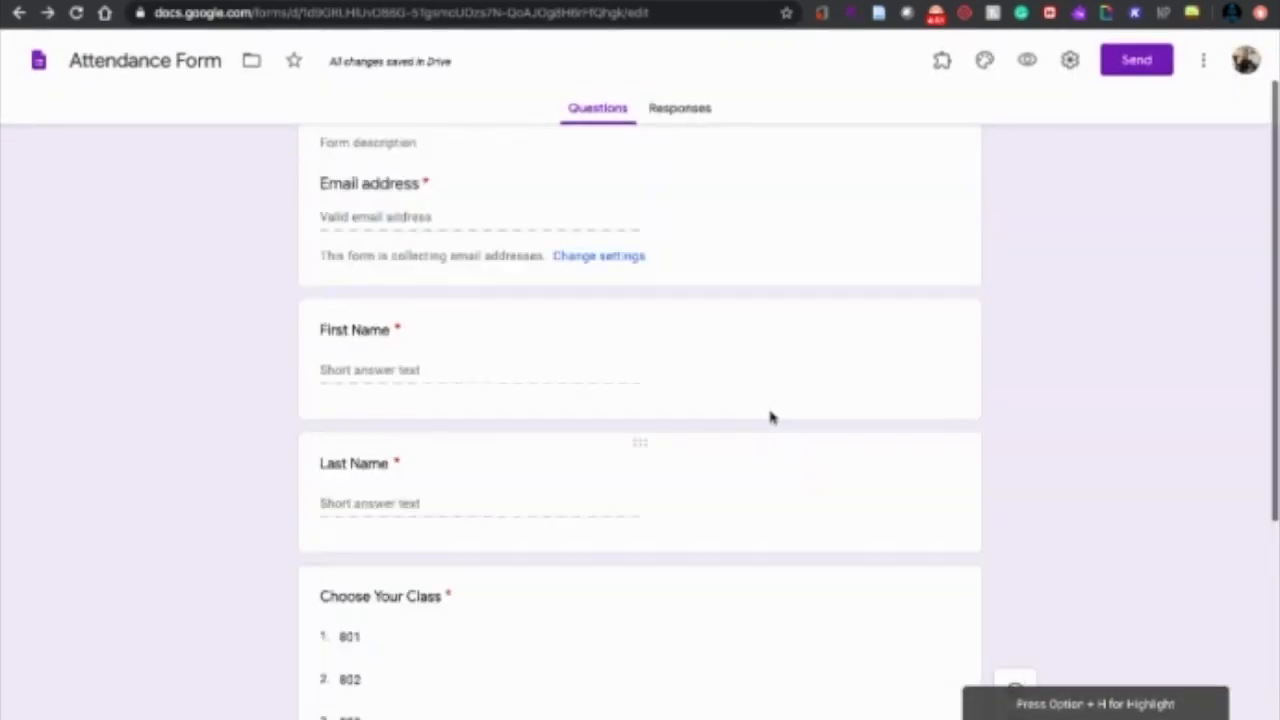
left_click(1203, 61)
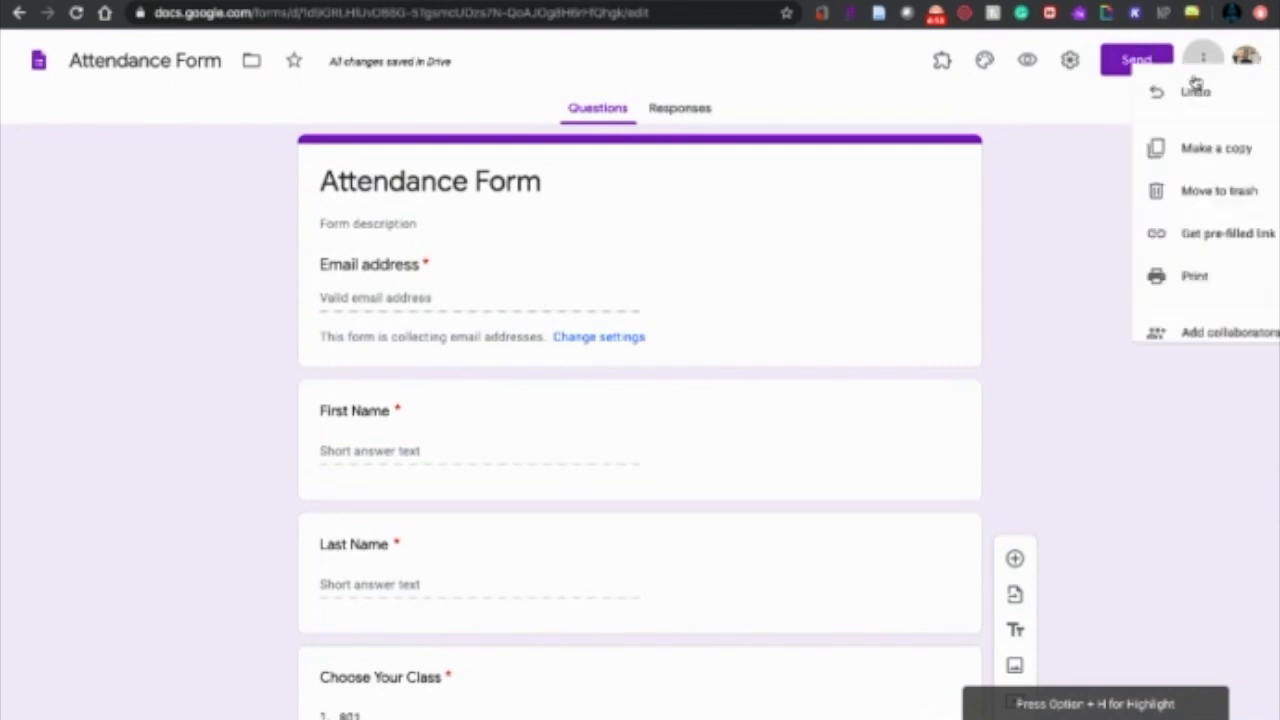
left_click(1193, 257)
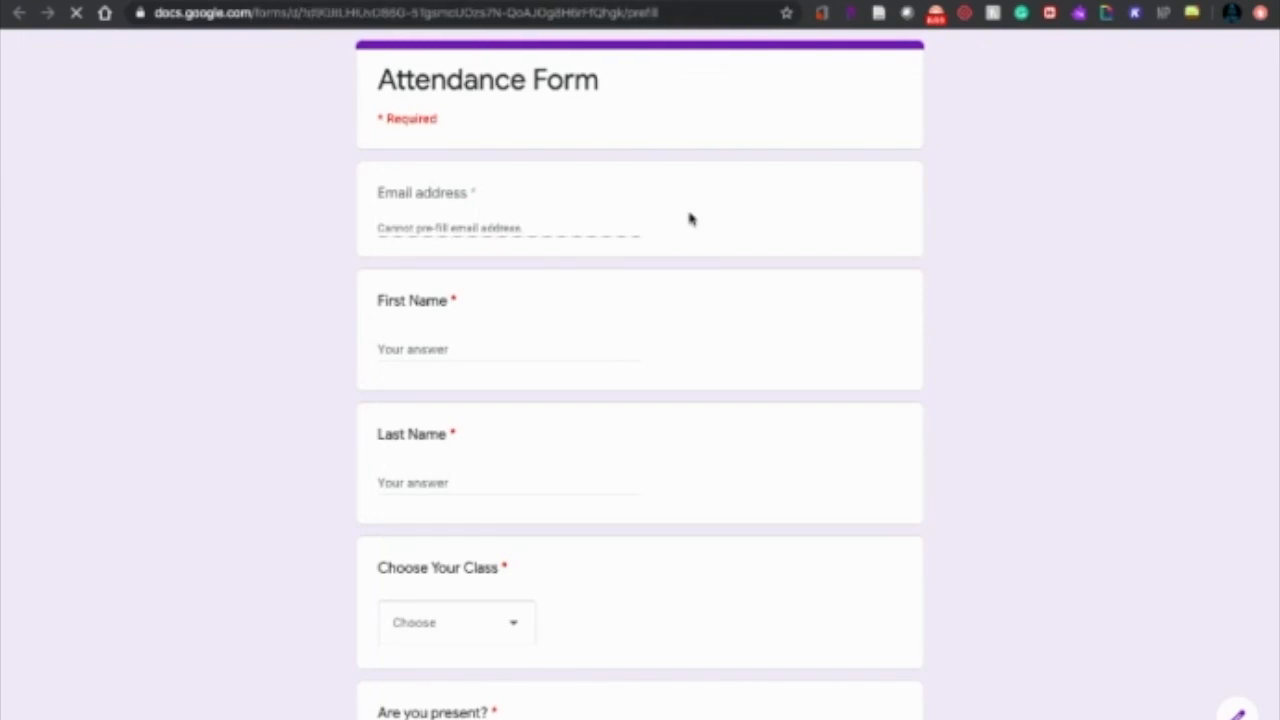
scroll(689, 220, "down", 2)
scroll(689, 220, "up", 2)
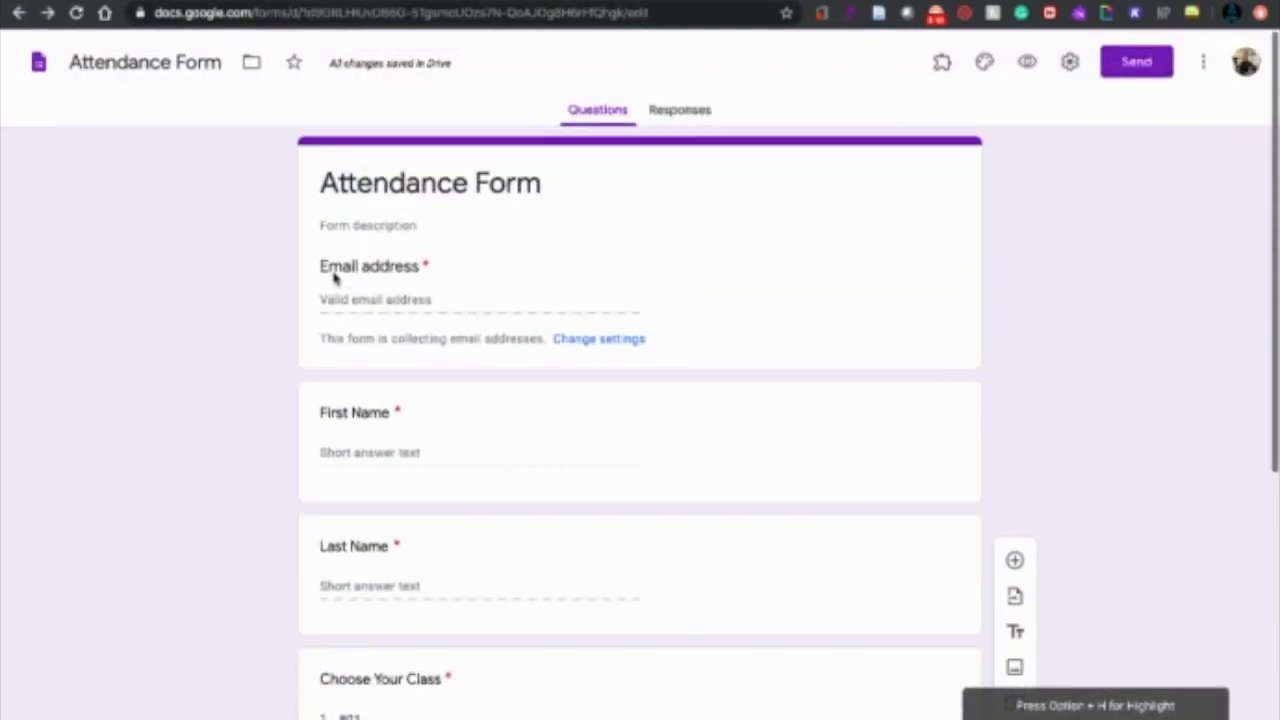
Set the form description to "Hello Students, please complete your attendance below!".
left_click(407, 224)
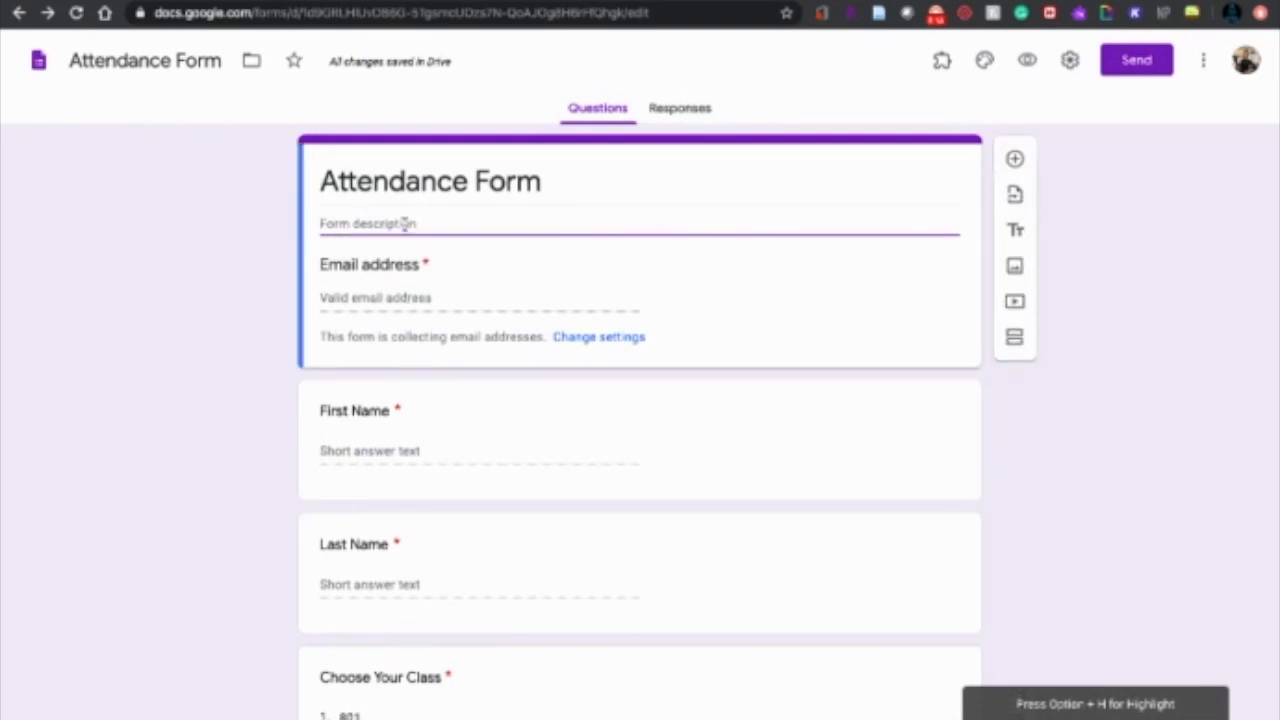
type("Hello Students, pl")
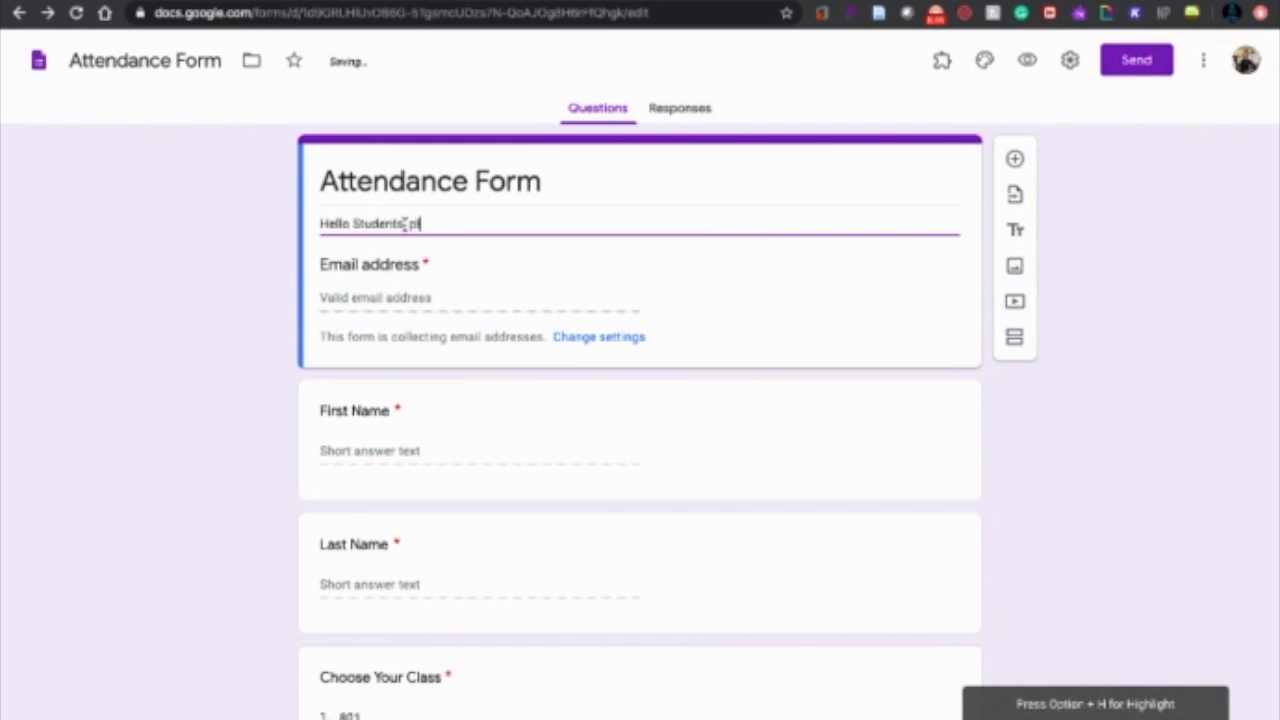
type("ease complete your attendance ")
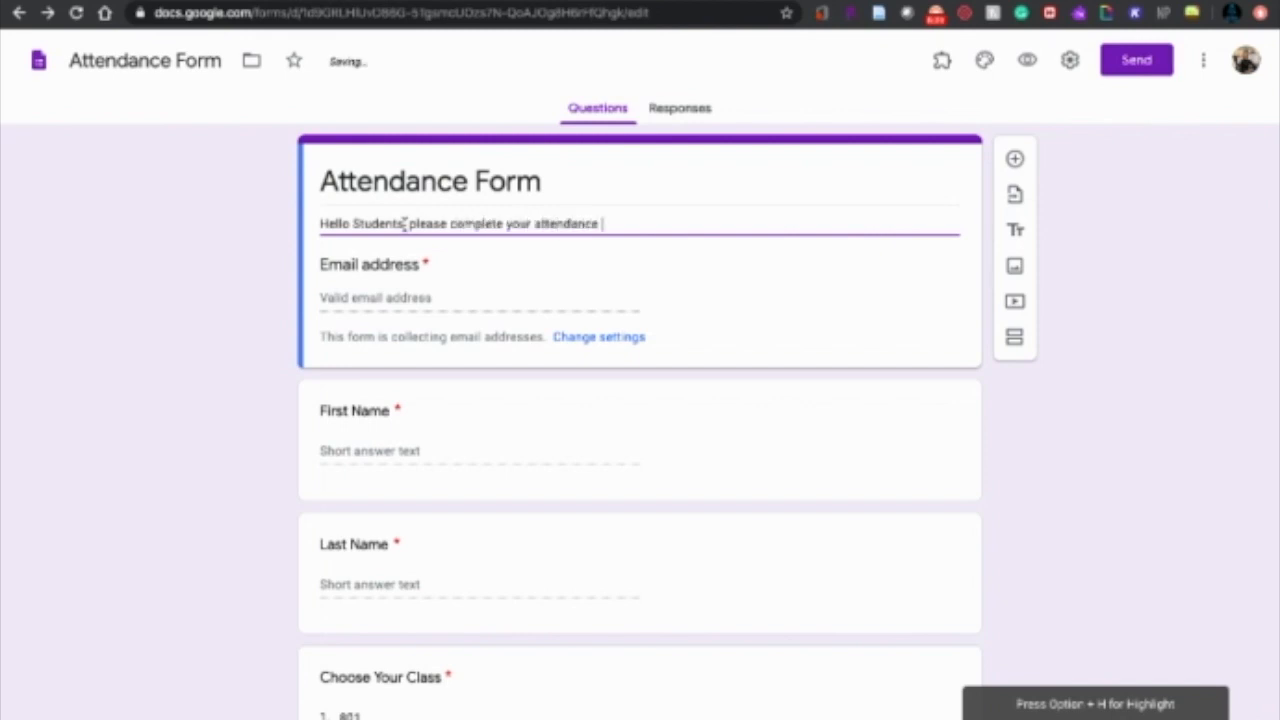
type("bel")
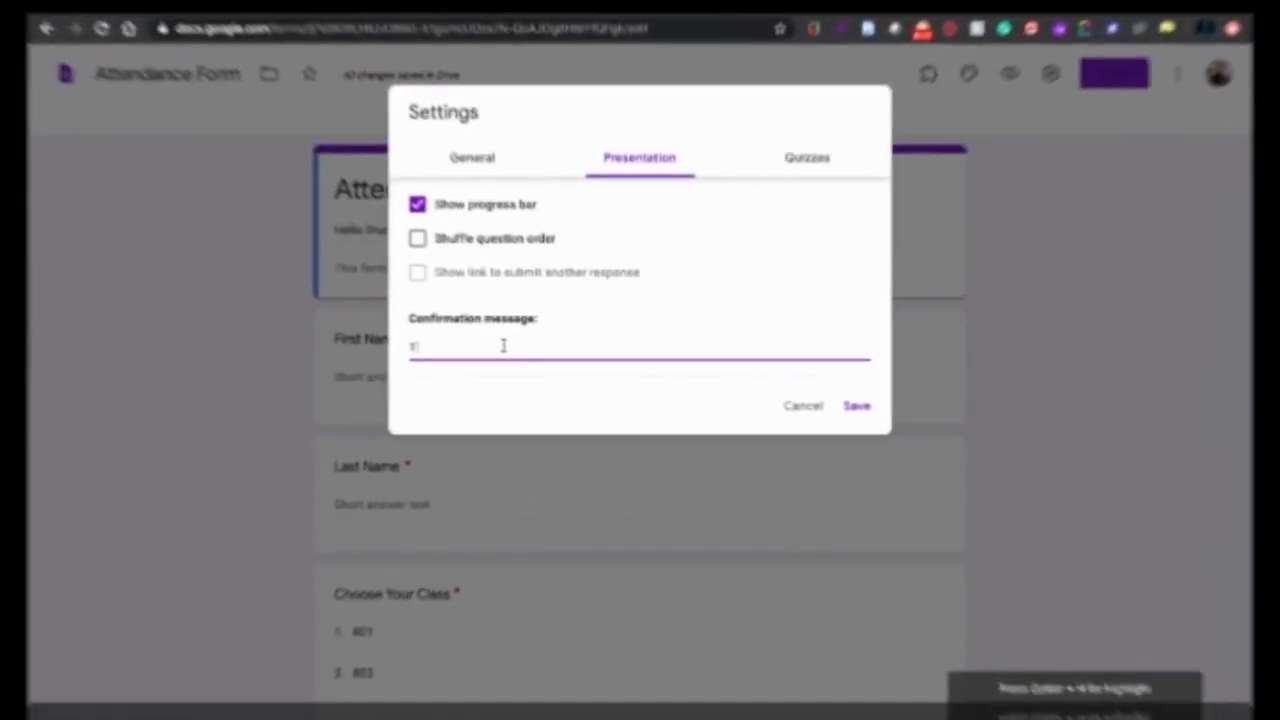
Set the form's confirmation message to "Thank you!" followed by a smiley emoji and save the settings.
type("hank you!")
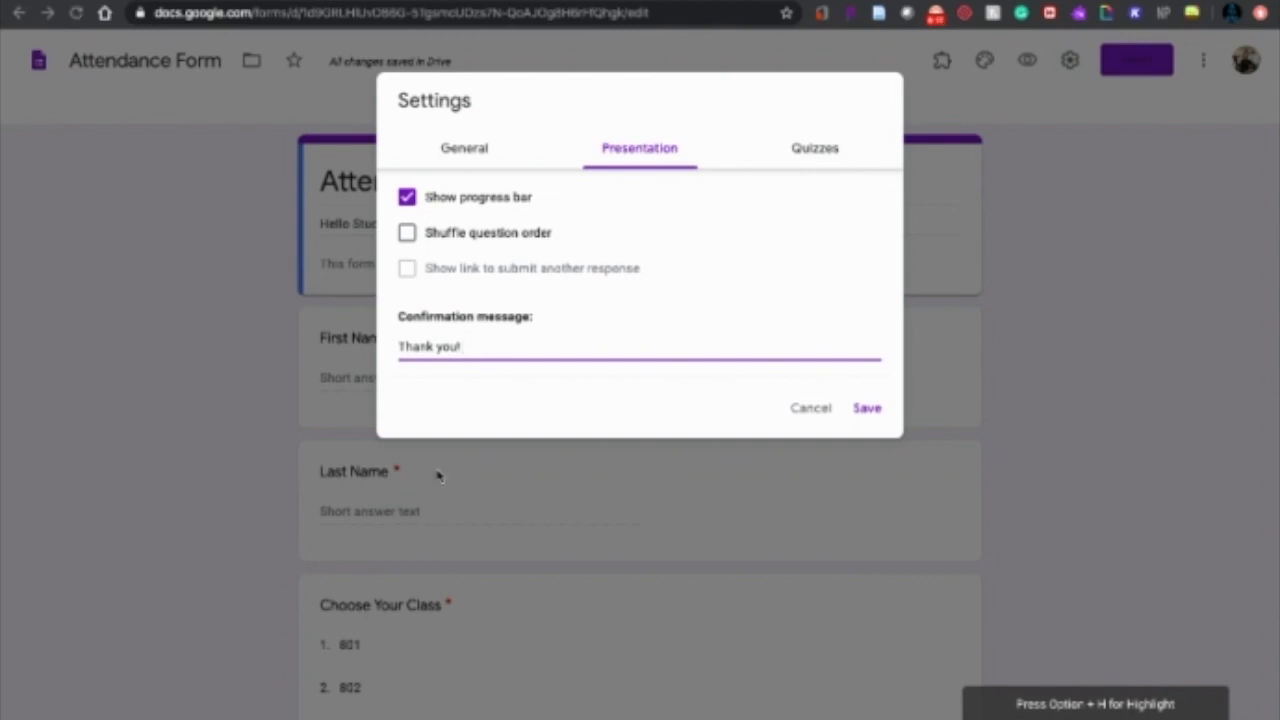
type("😀")
left_click(857, 410)
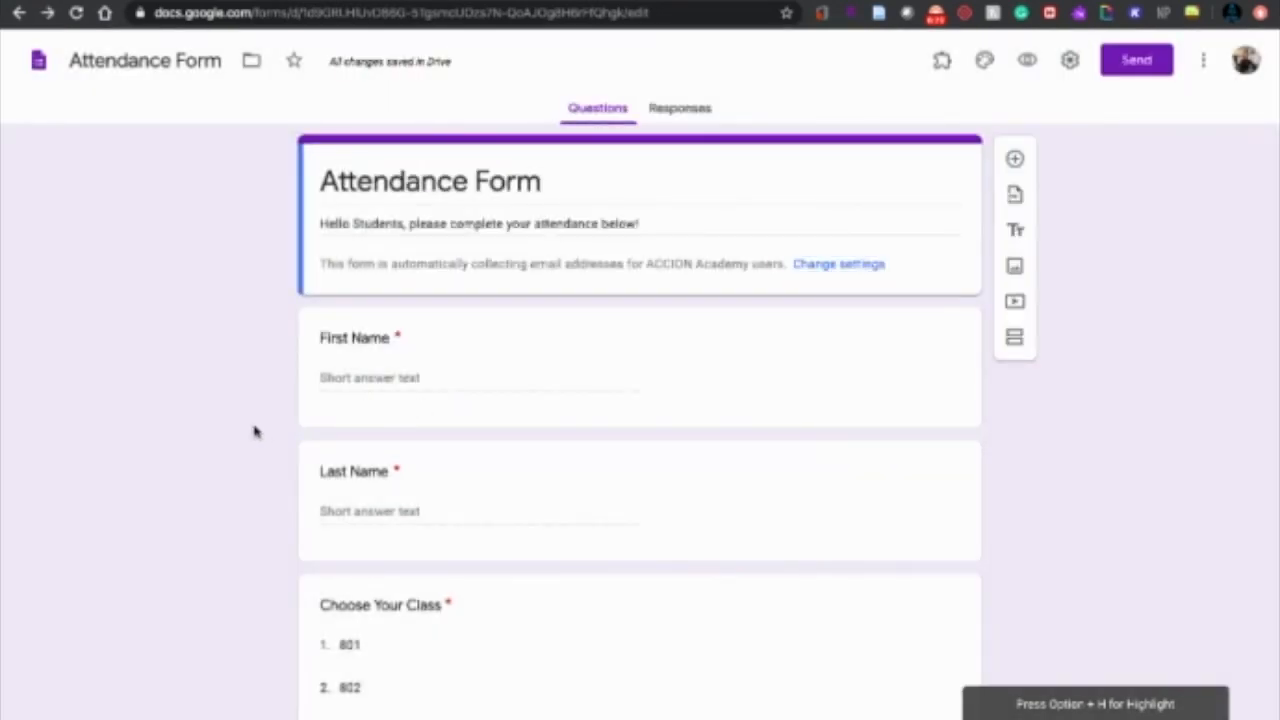
scroll(254, 431, "down", 2)
scroll(254, 431, "up", 1)
scroll(500, 475, "down", 5)
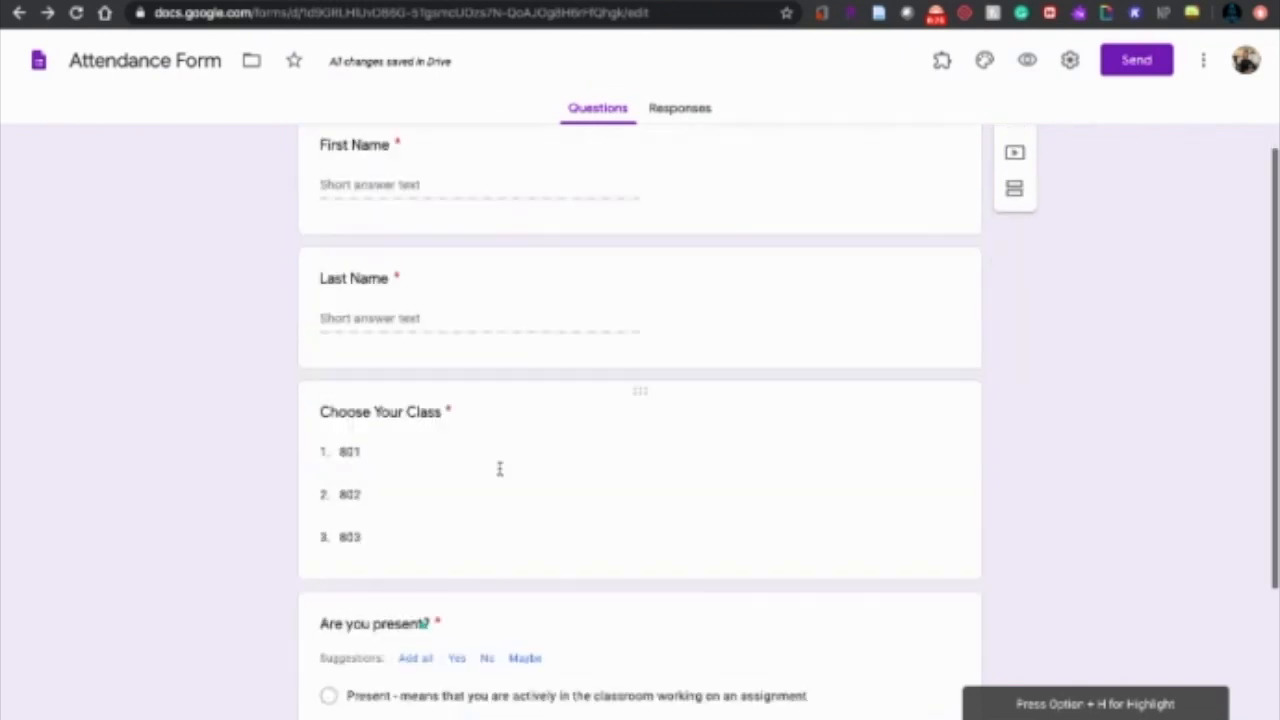
scroll(500, 475, "down", 2)
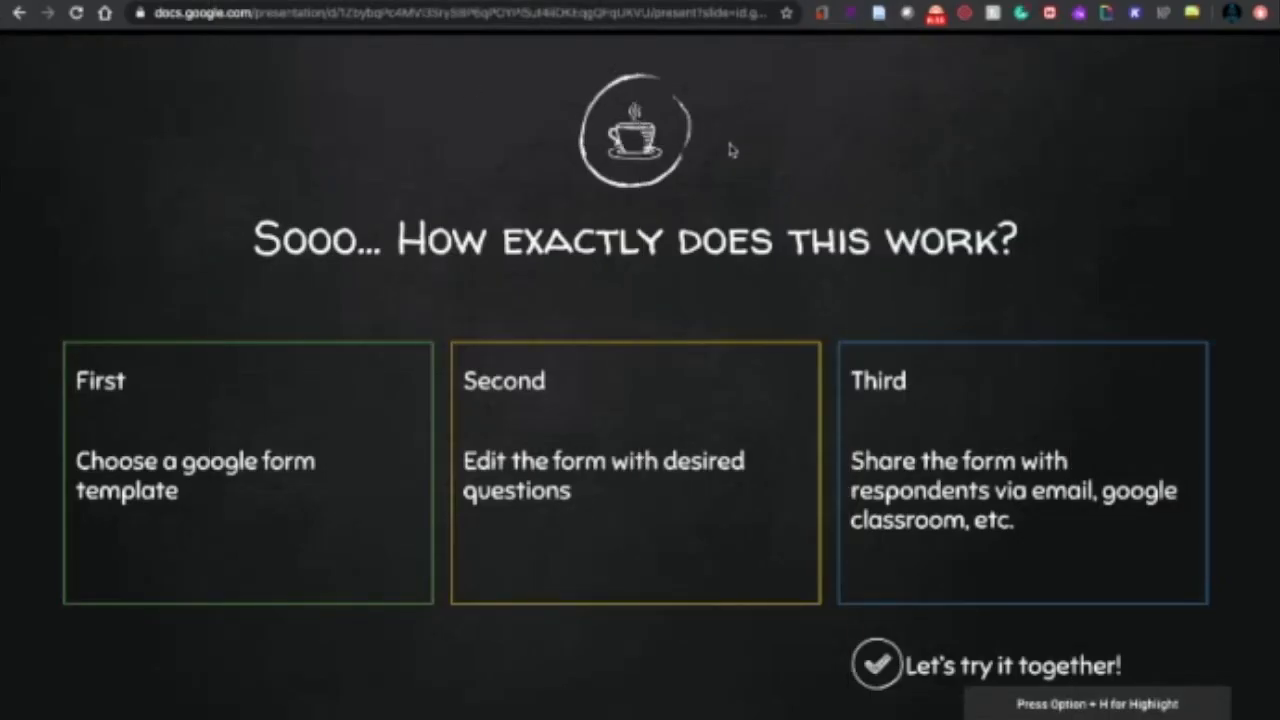
key("Right")
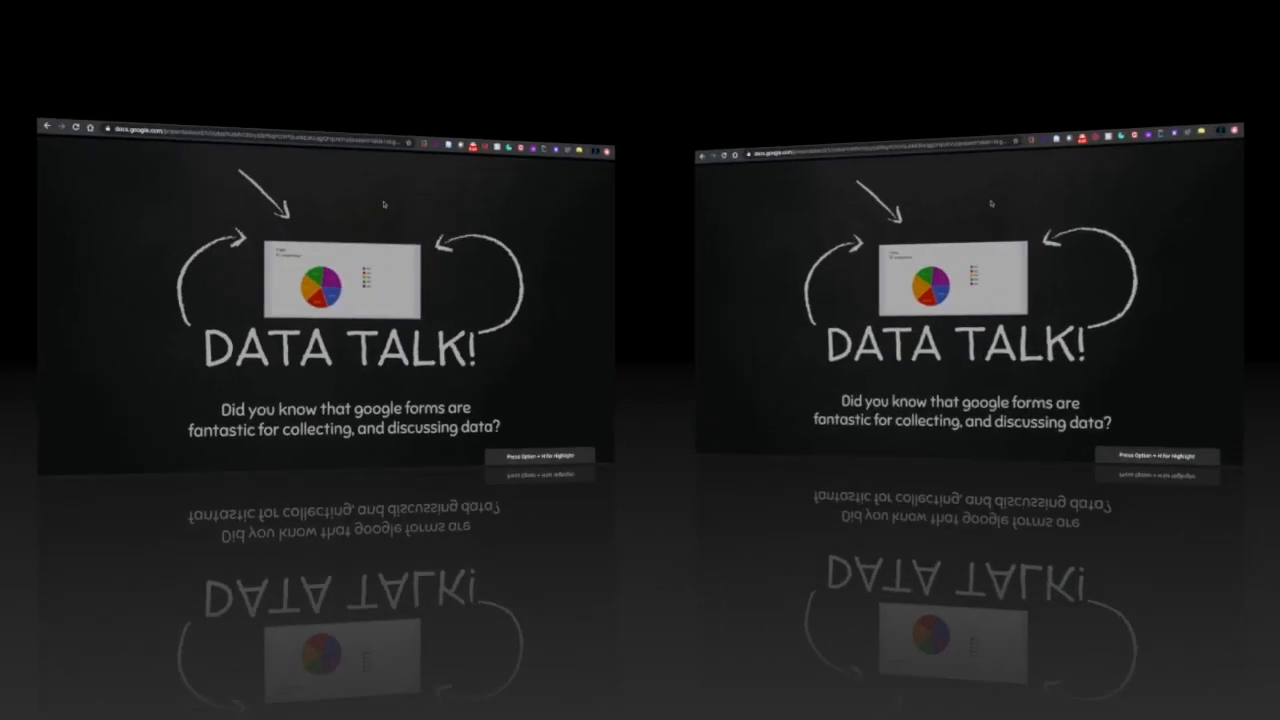
key("Right")
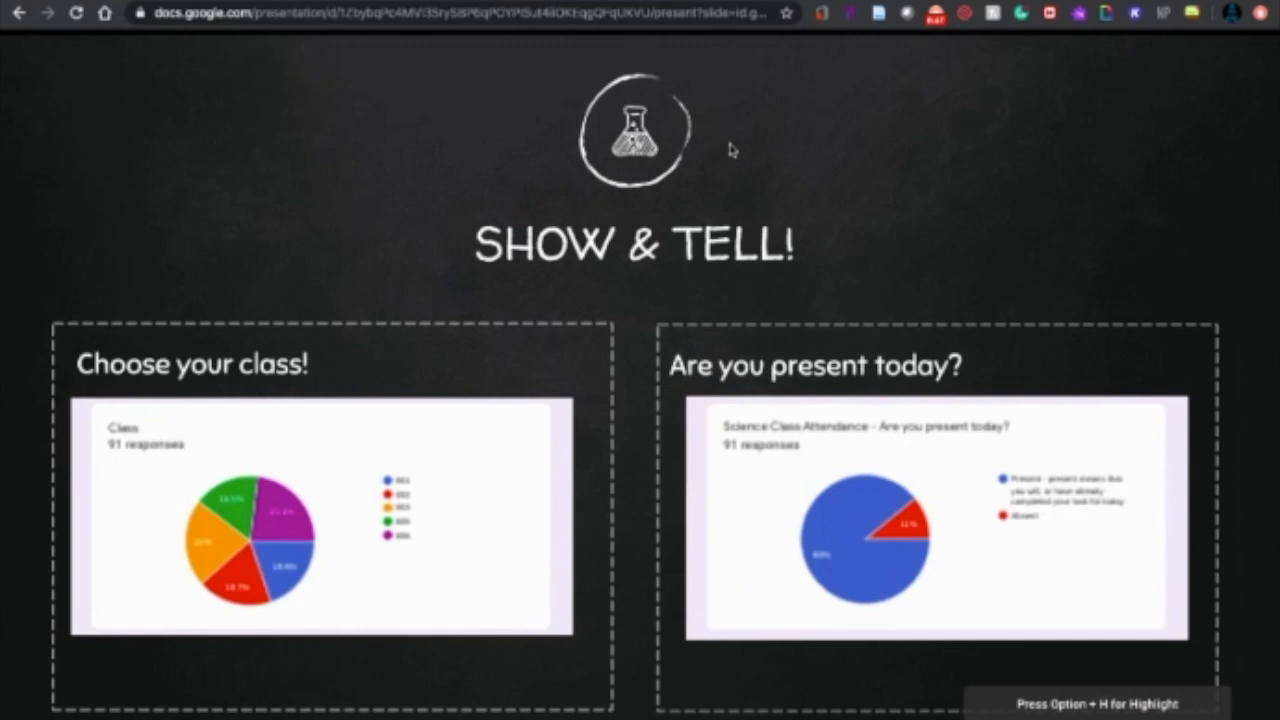